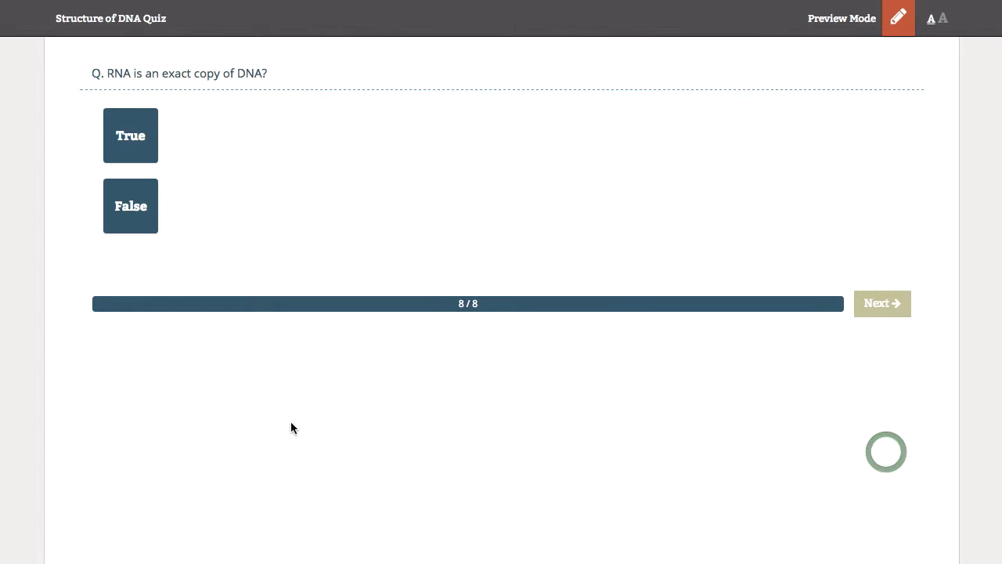
Step: Answer False to the RNA question and finish the quiz to view the 75% result
click(131, 214)
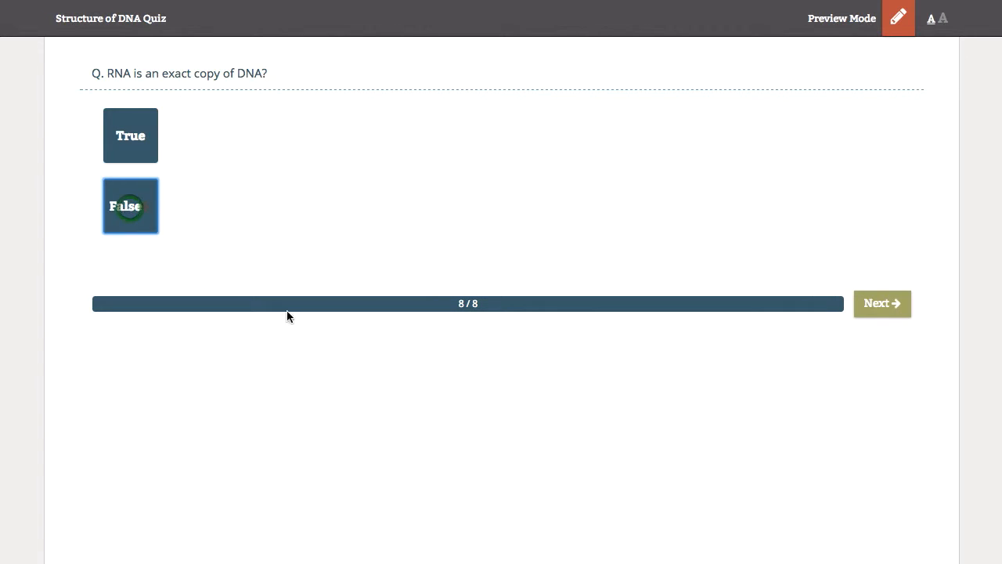
click(894, 305)
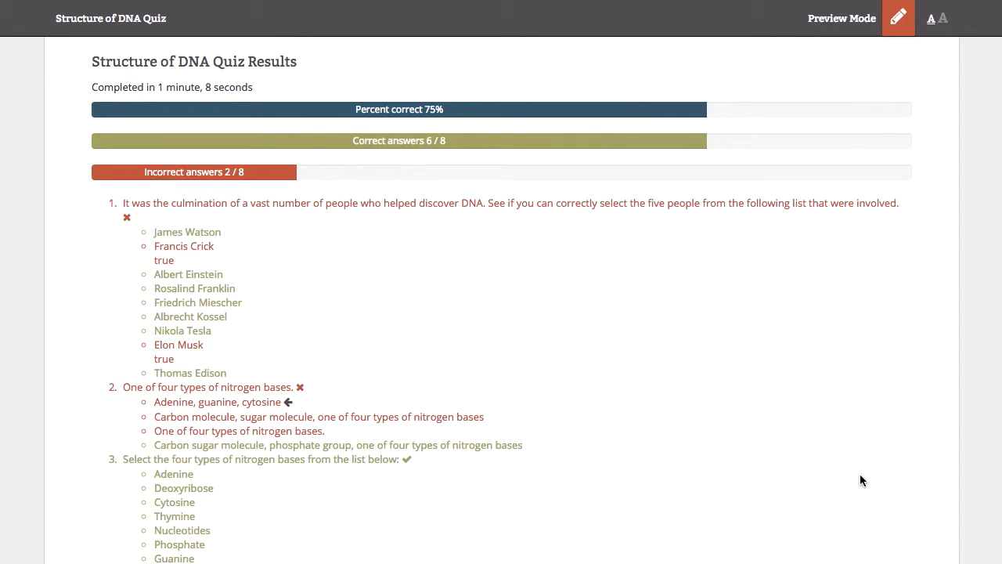
scroll(860, 473, down, 3)
scroll(860, 474, down, 2)
Step: Fill the results e-mail form with the student's name and the teacher's e-mail address
click(879, 556)
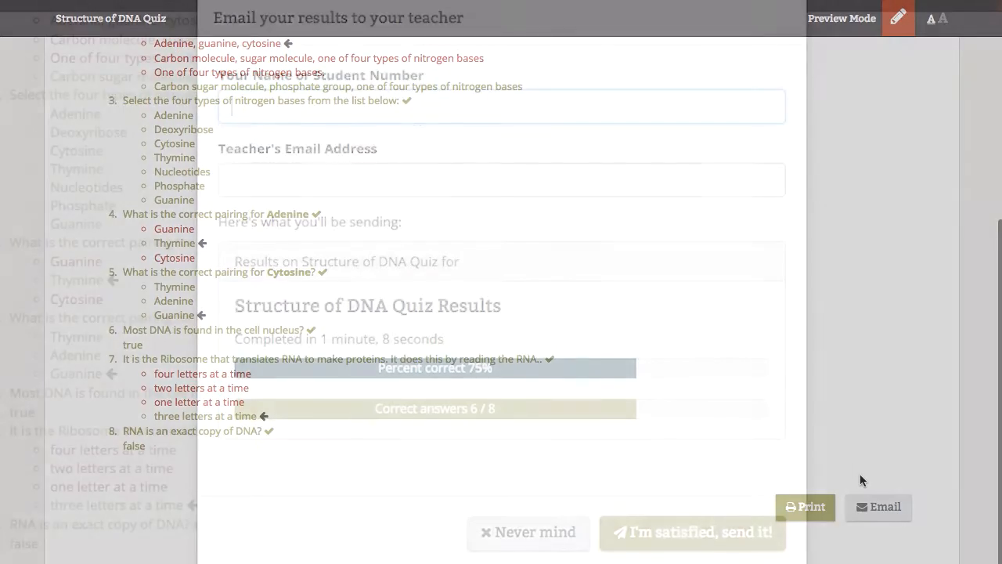
text(Alfred B Student)
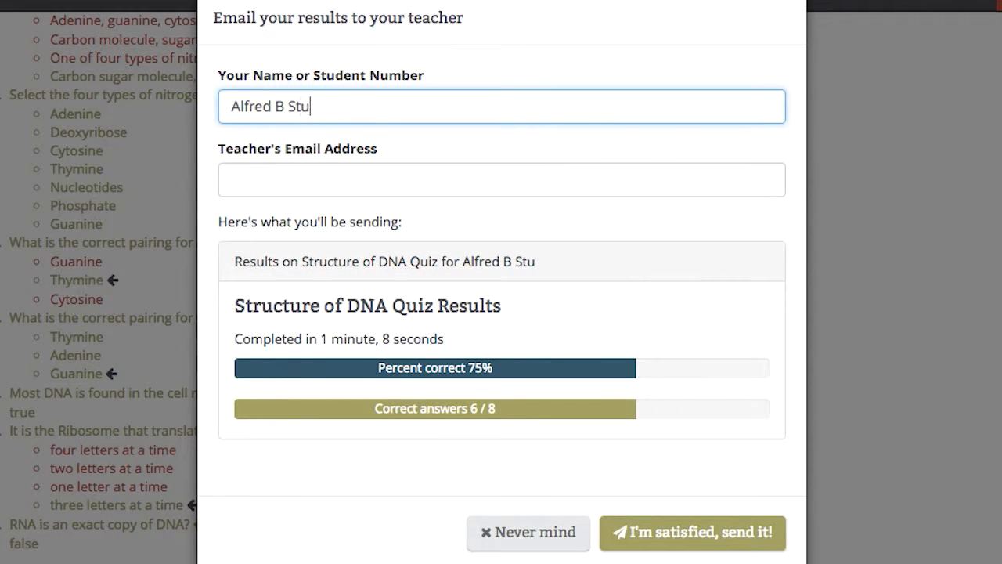
key(Tab)
text(myteacher@teacher.co)
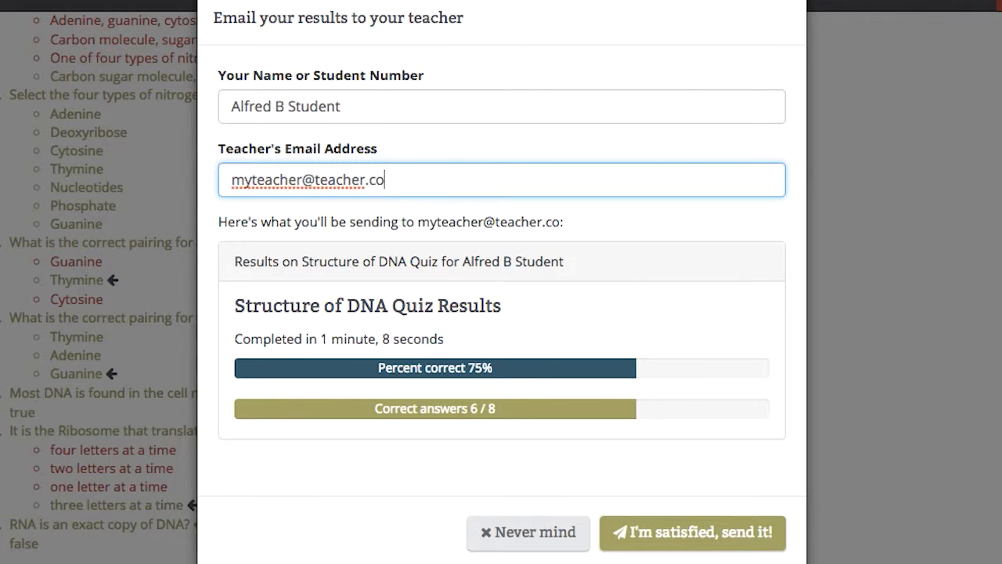
key(Tab)
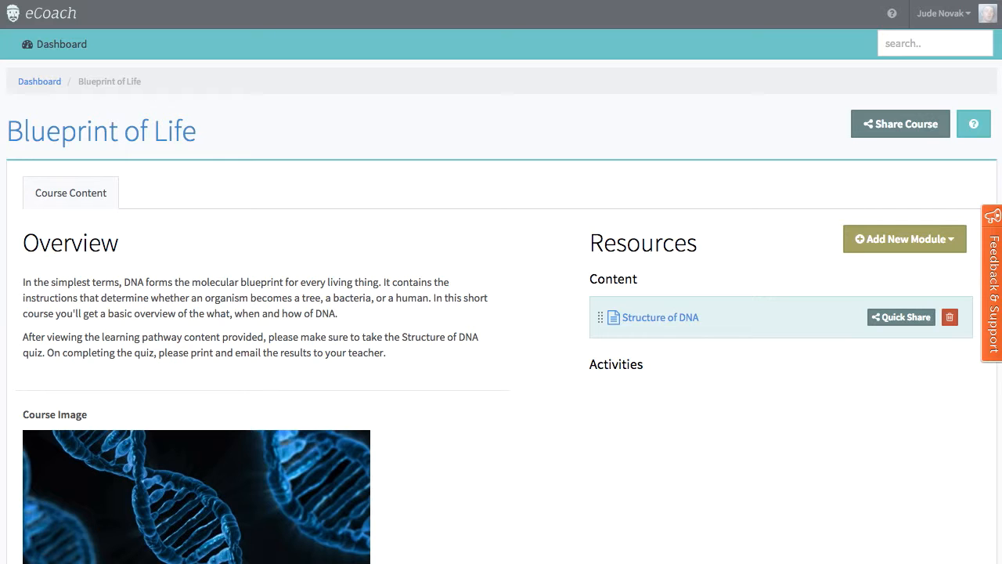
Step: Create a Quiz module titled 'Blueprint of Life Quiz' and open it from Activities
click(897, 240)
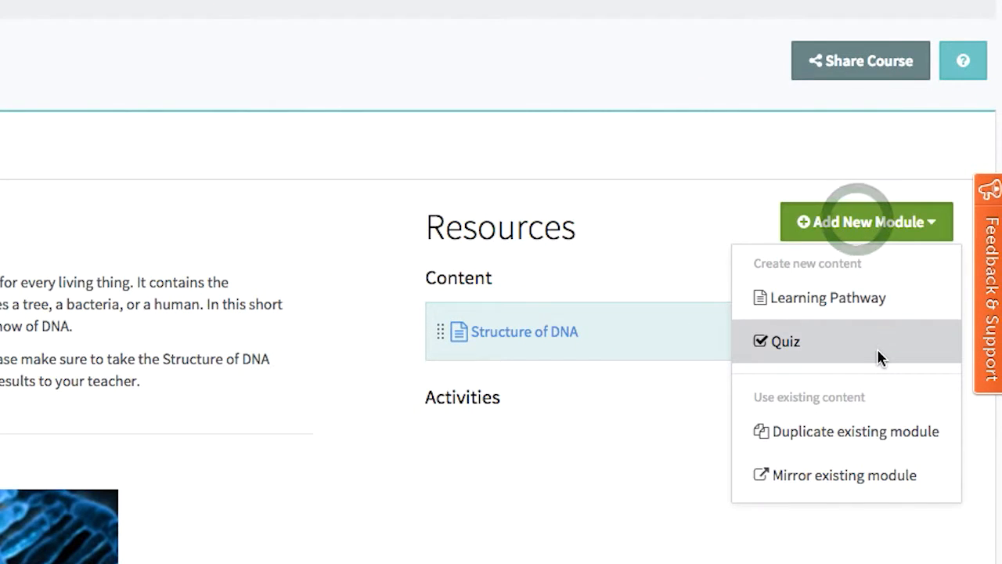
click(878, 358)
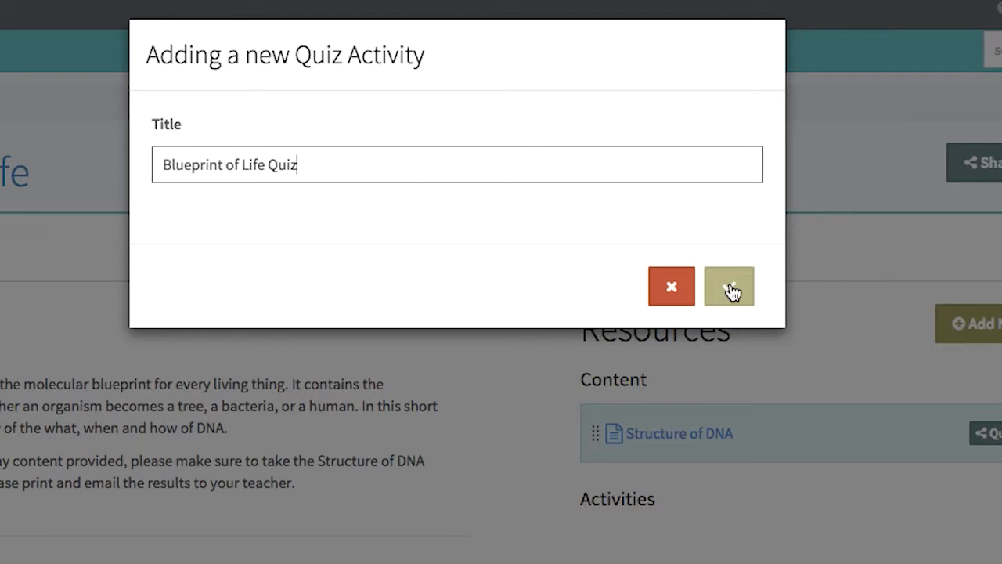
click(730, 289)
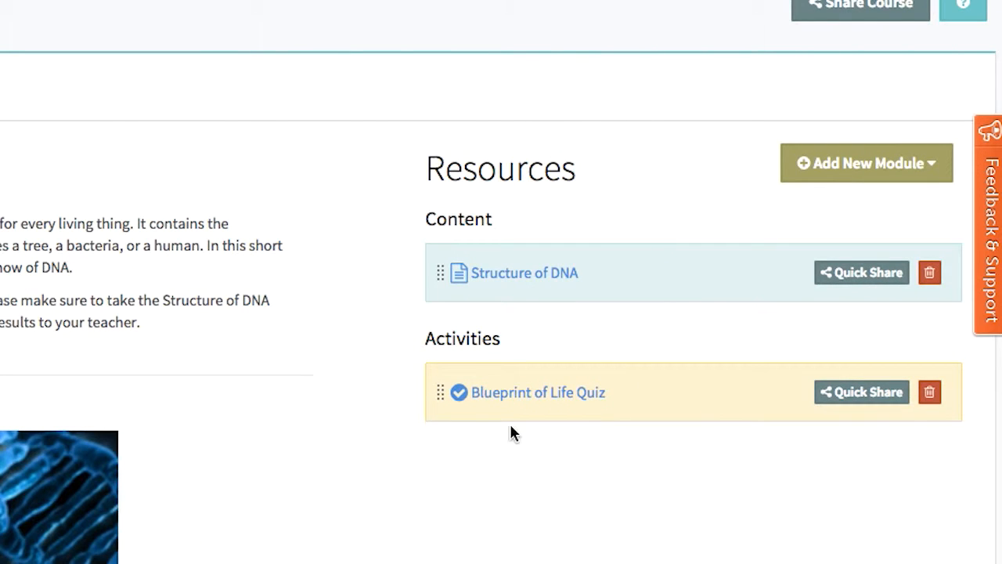
click(533, 392)
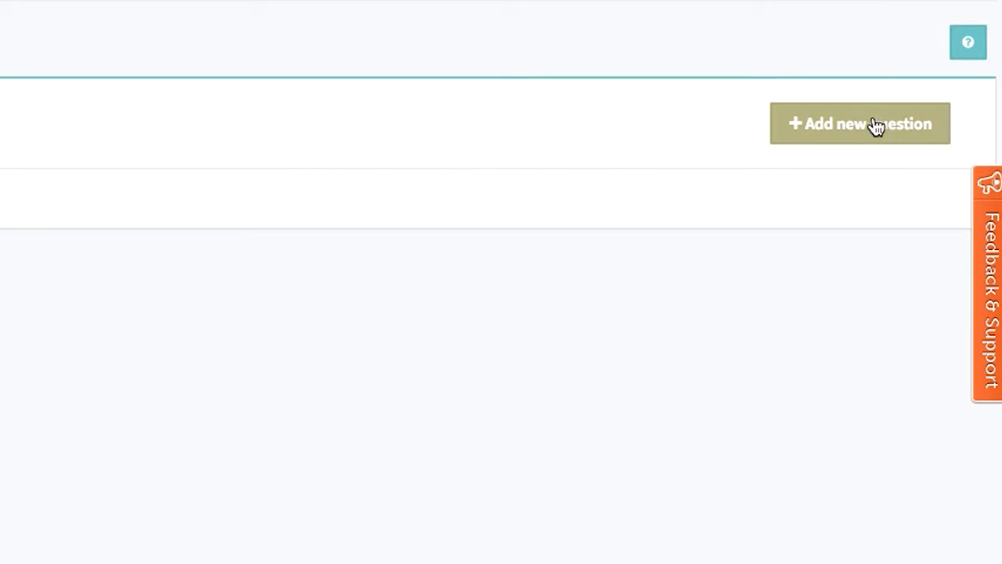
Step: Start a new question, switch it to Drag Multiple, and paste the nitrogen-bases question text
click(877, 130)
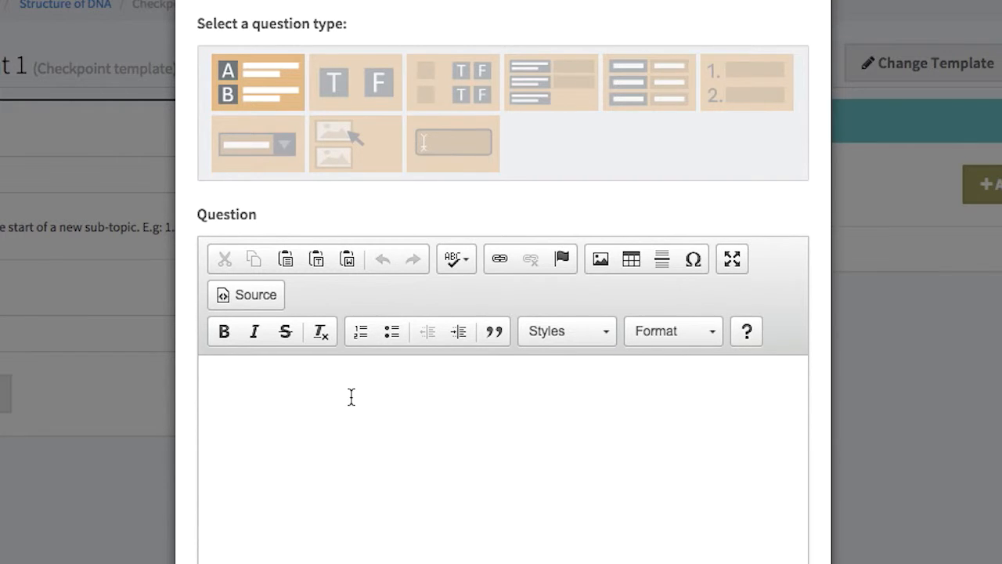
click(356, 82)
click(286, 394)
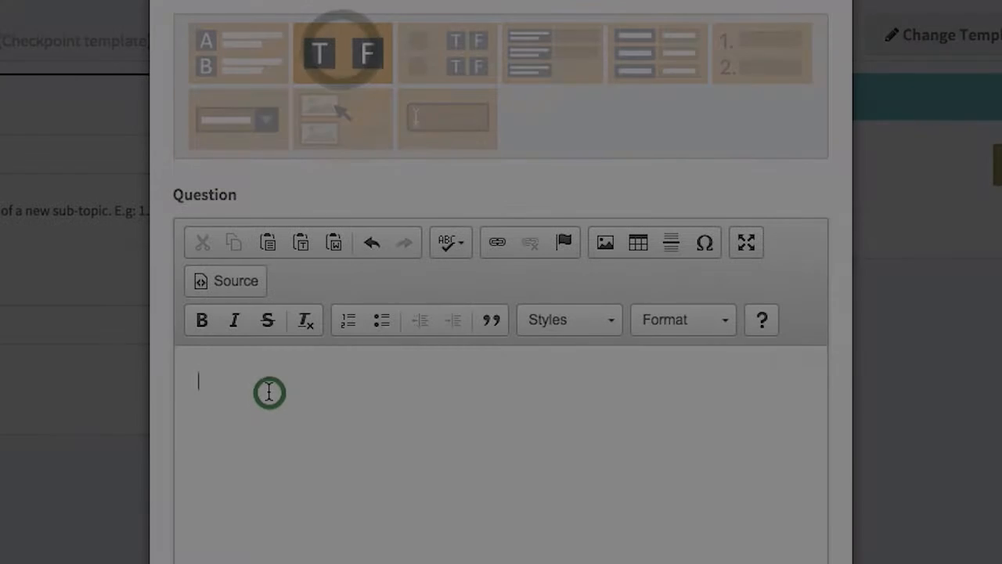
text(The sky is)
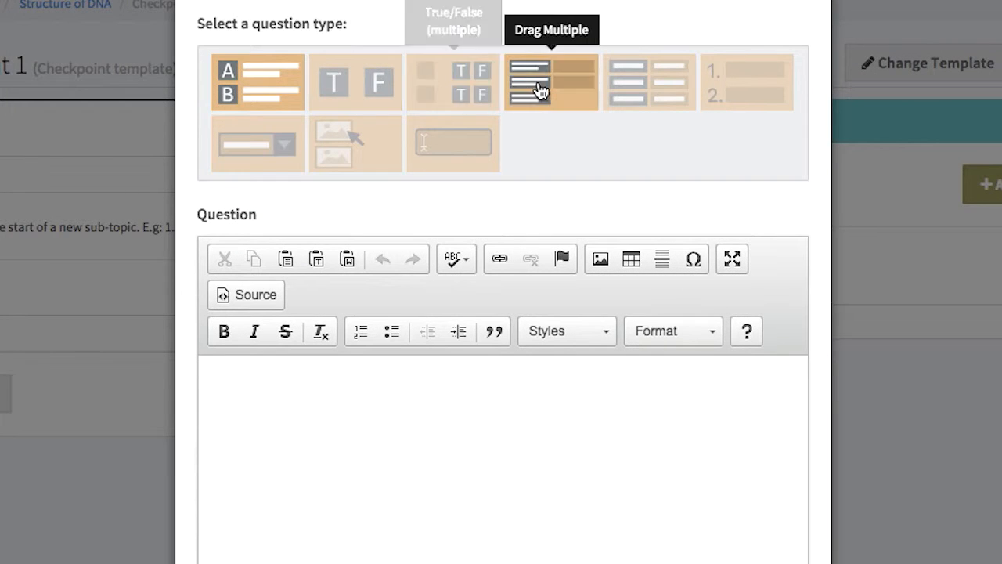
click(538, 86)
scroll(418, 405, down, 3)
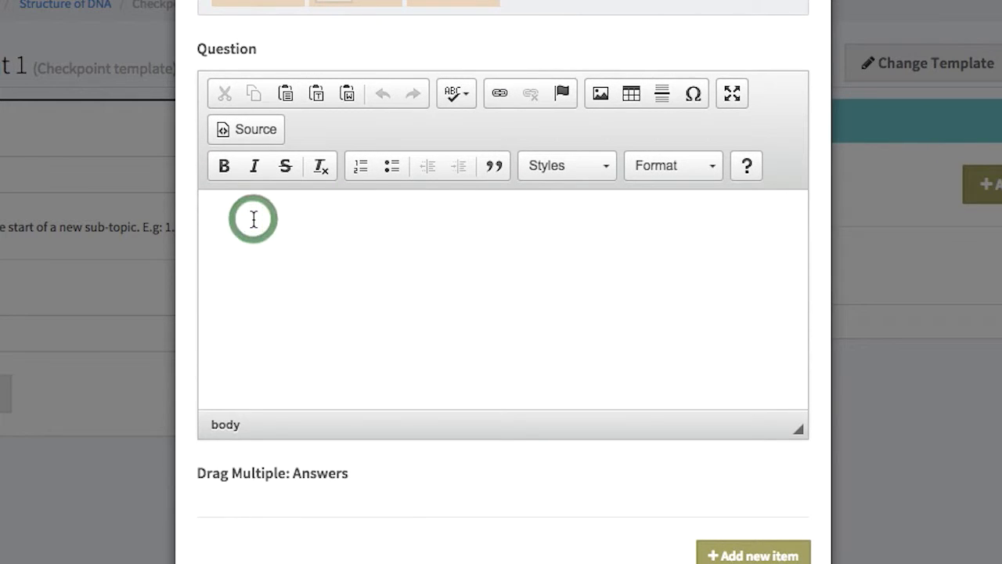
text(Select the four types of nitrogen bases from the list below:)
scroll(385, 343, down, 1)
scroll(385, 343, down, 2)
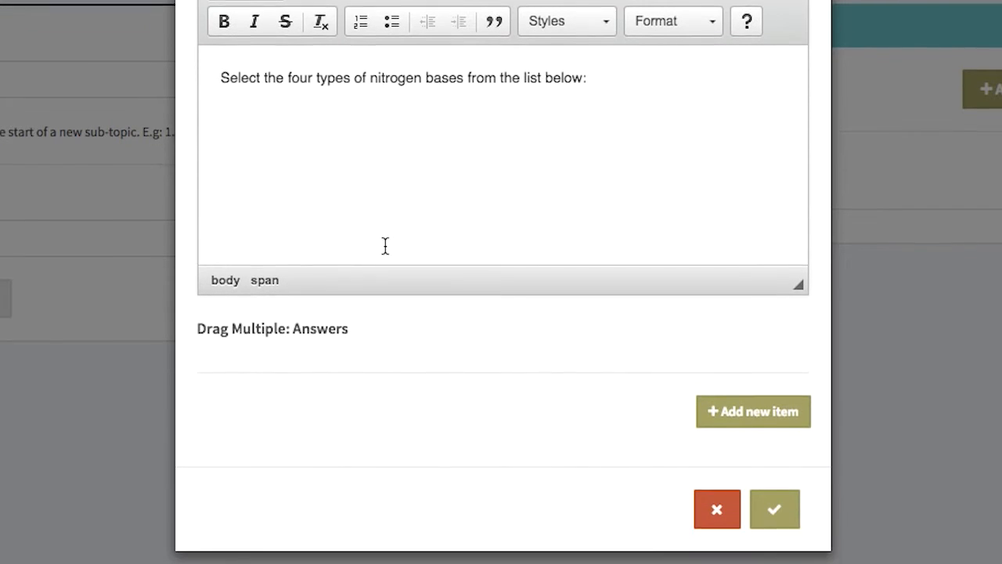
Step: Add answers such as Adenine and Guanine, mark Adenine correct, and save the question
click(763, 411)
click(365, 414)
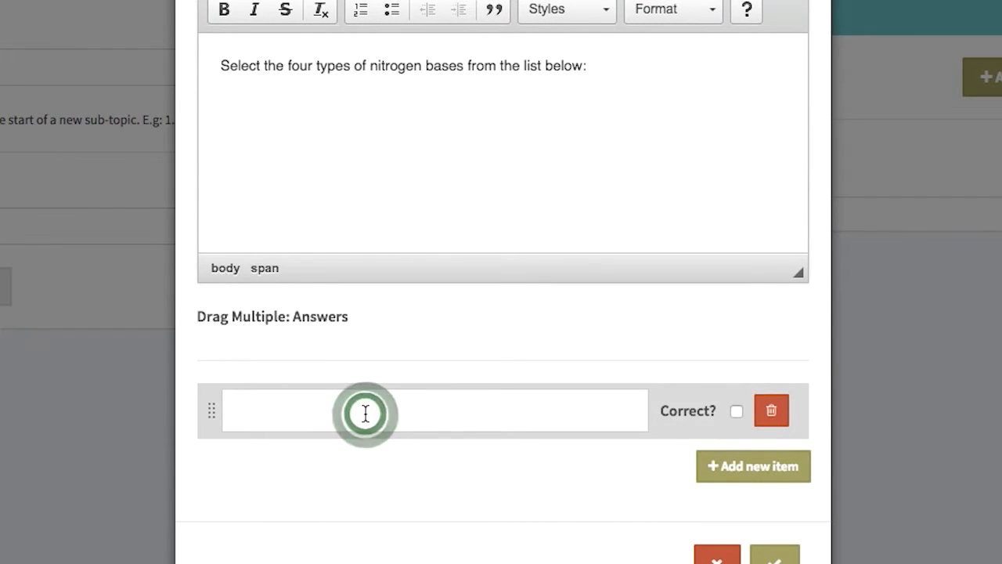
text(Adenine)
click(735, 411)
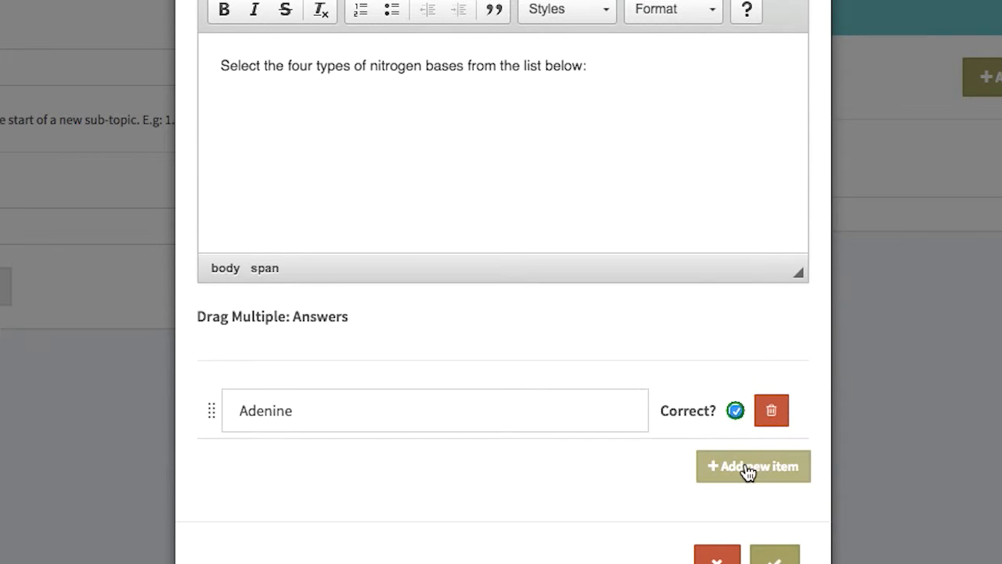
click(748, 470)
text(Deoxyribose)
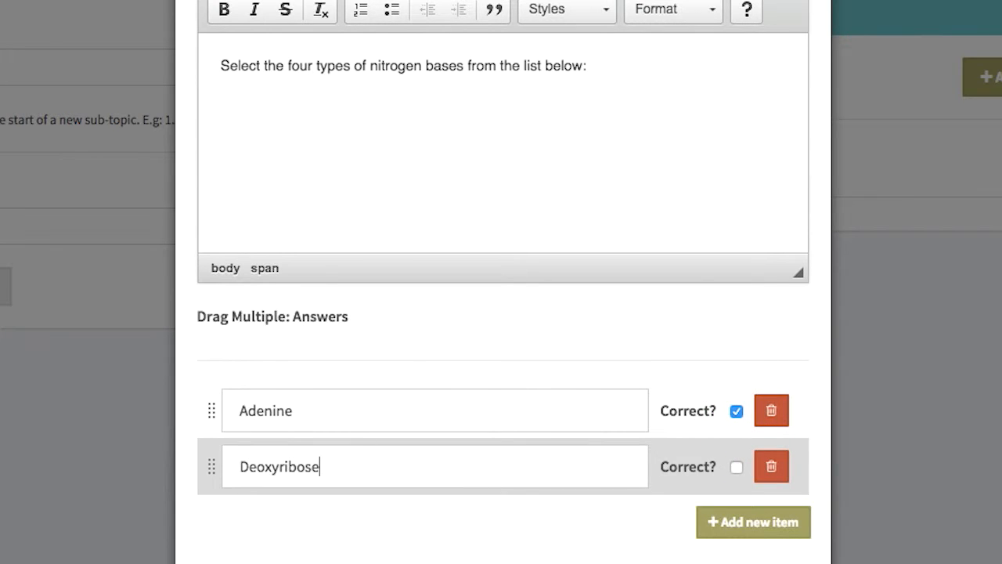
click(756, 523)
text(Guan)
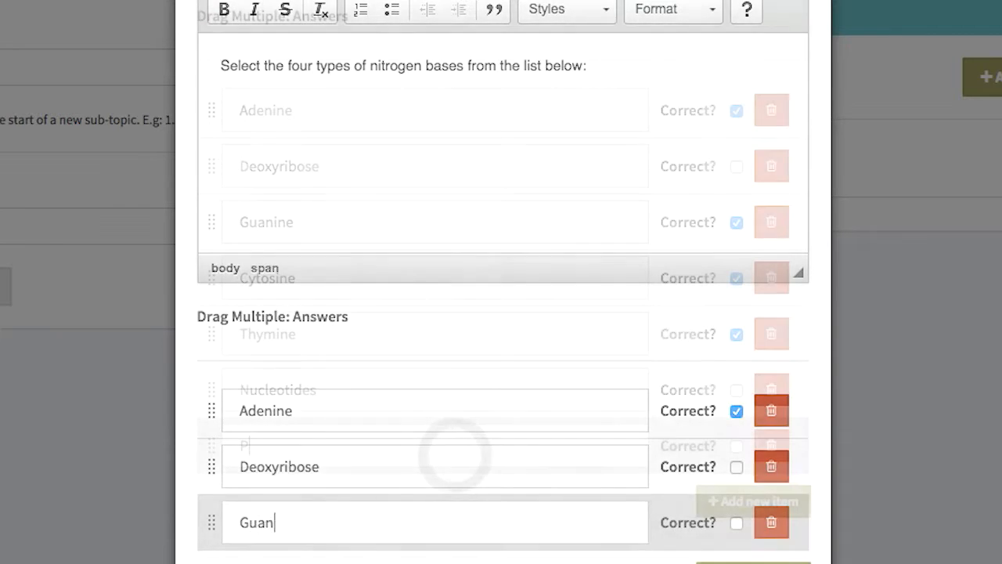
text(hosphate)
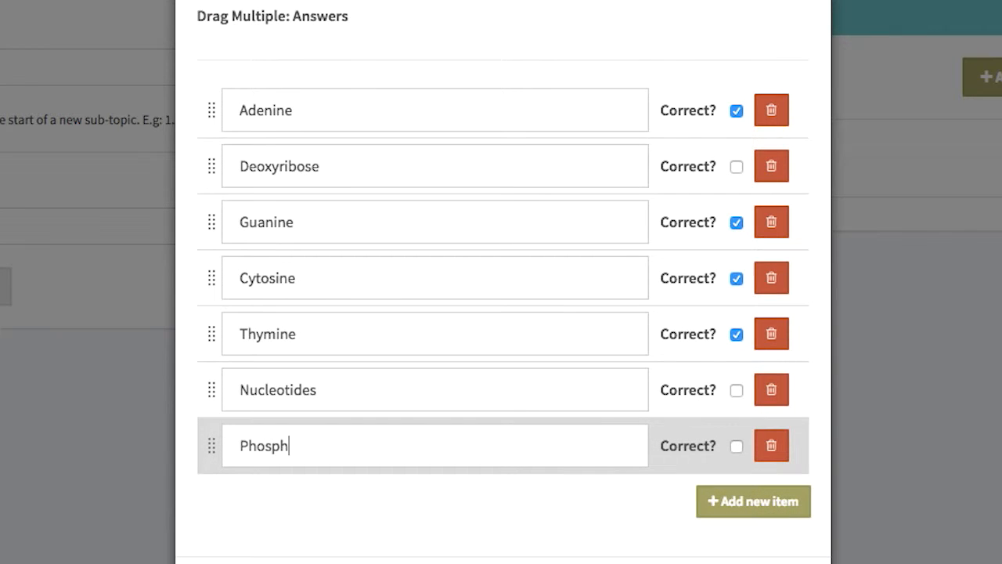
scroll(634, 478, down, 3)
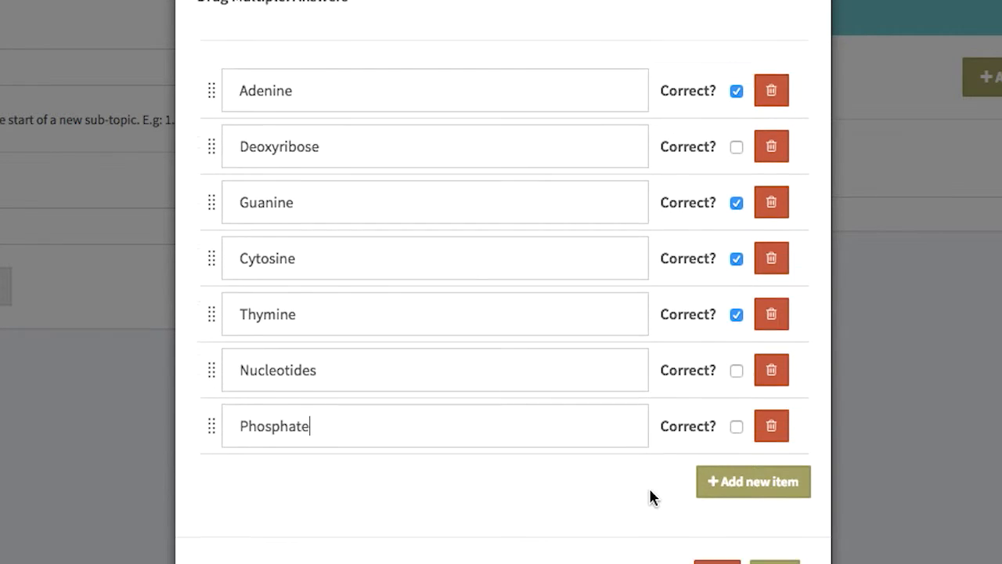
click(776, 499)
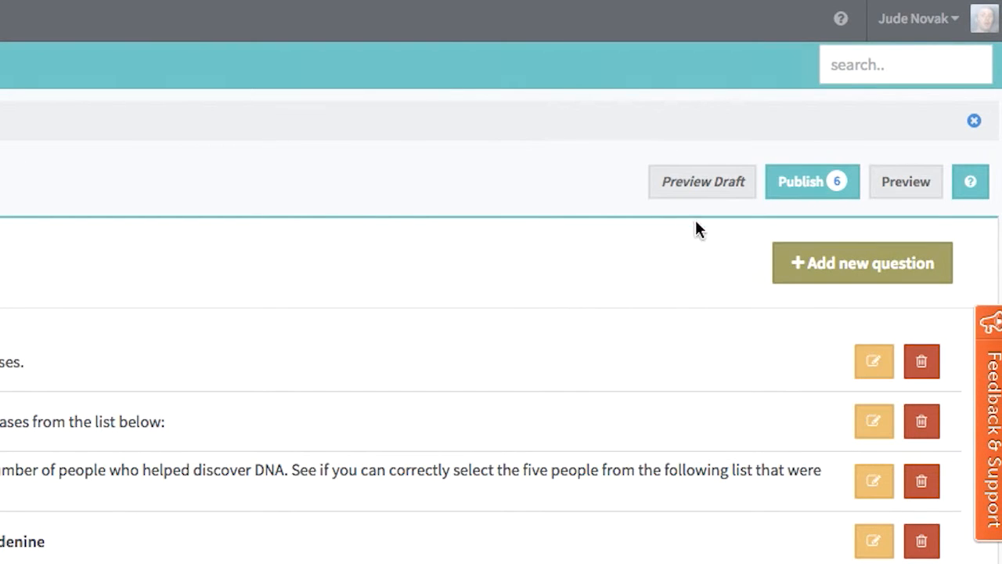
Step: Preview the draft quiz, fill the slots with Guanine, Cytosine and Thymine, then advance
click(689, 191)
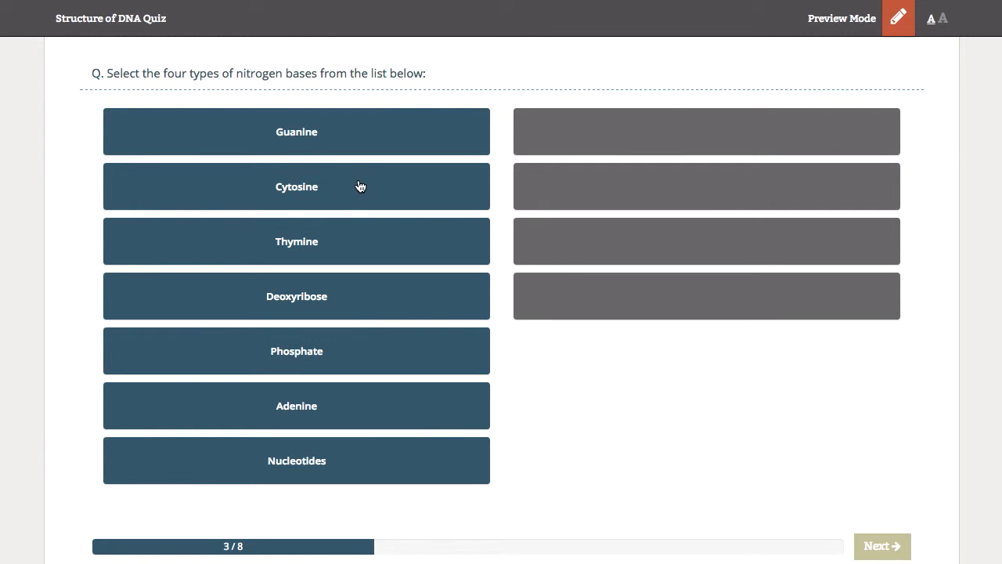
click(297, 134)
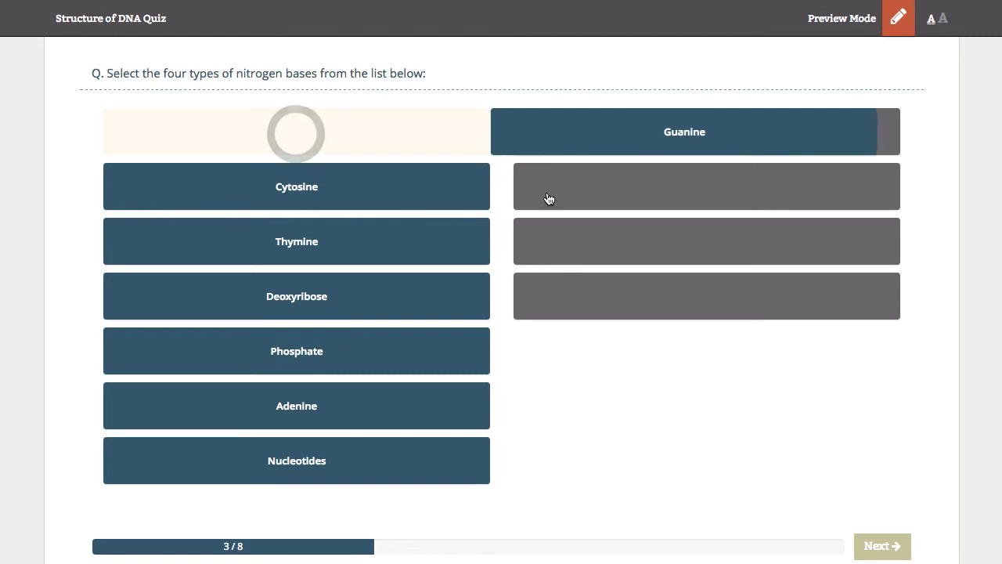
click(301, 186)
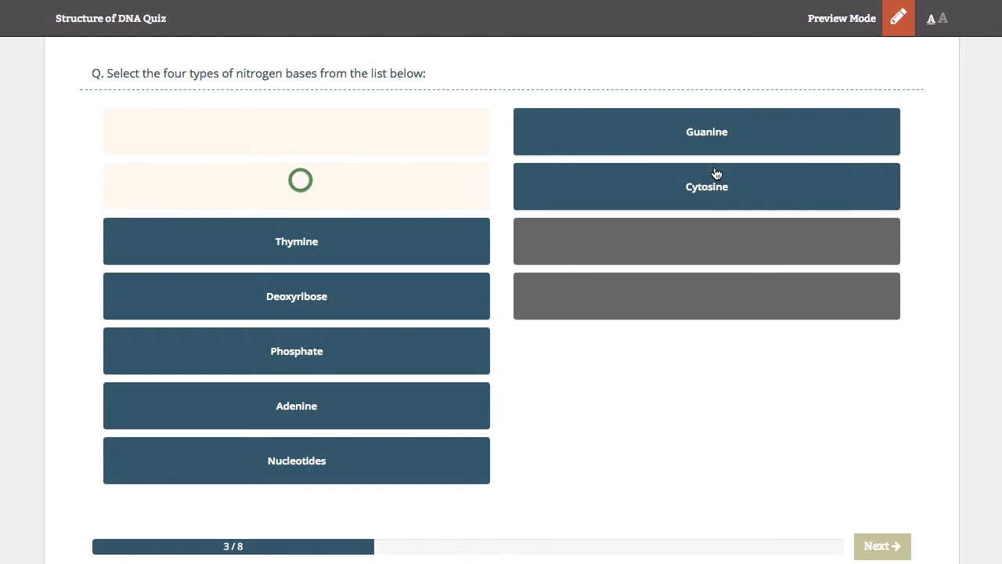
click(297, 239)
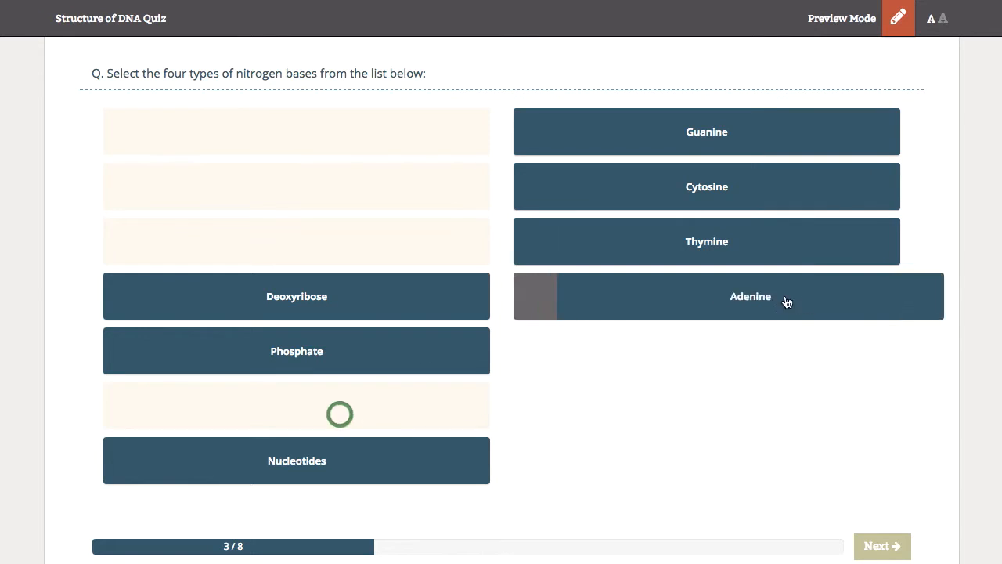
click(883, 545)
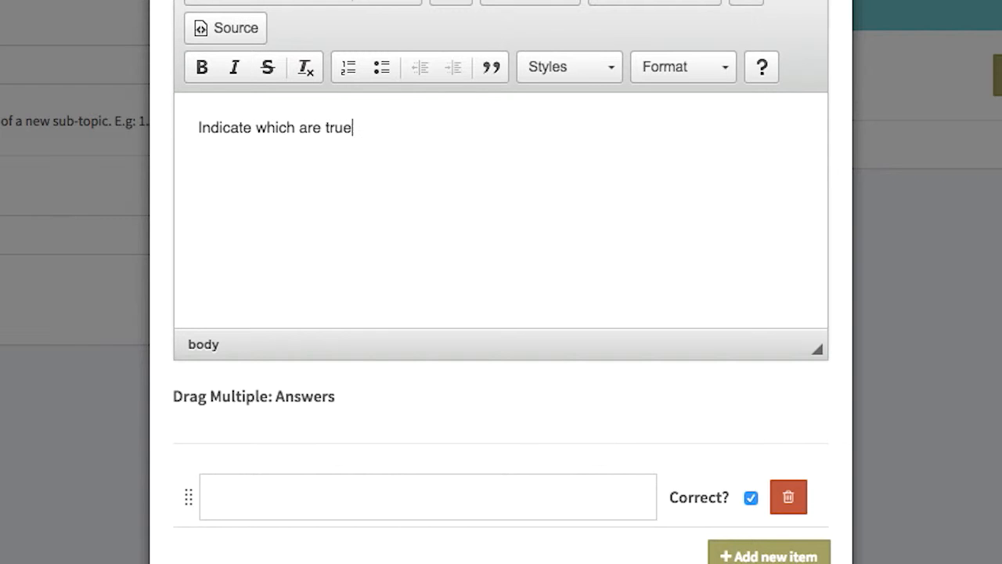
Step: Add the statement 'The sky is blue?' marked True, and mark 'The sky is yellow?' False
click(286, 496)
text(The sk)
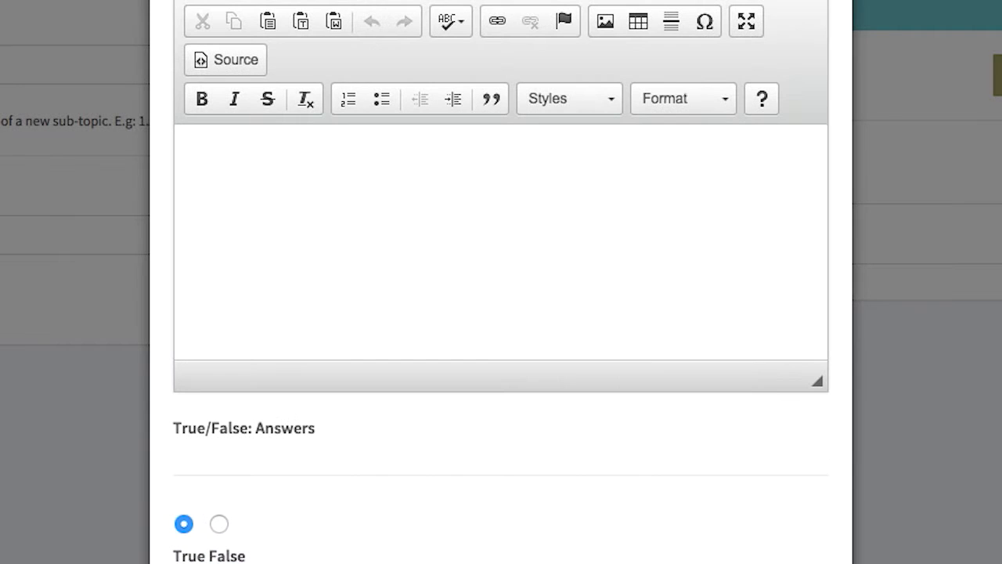
scroll(847, 382, down, 3)
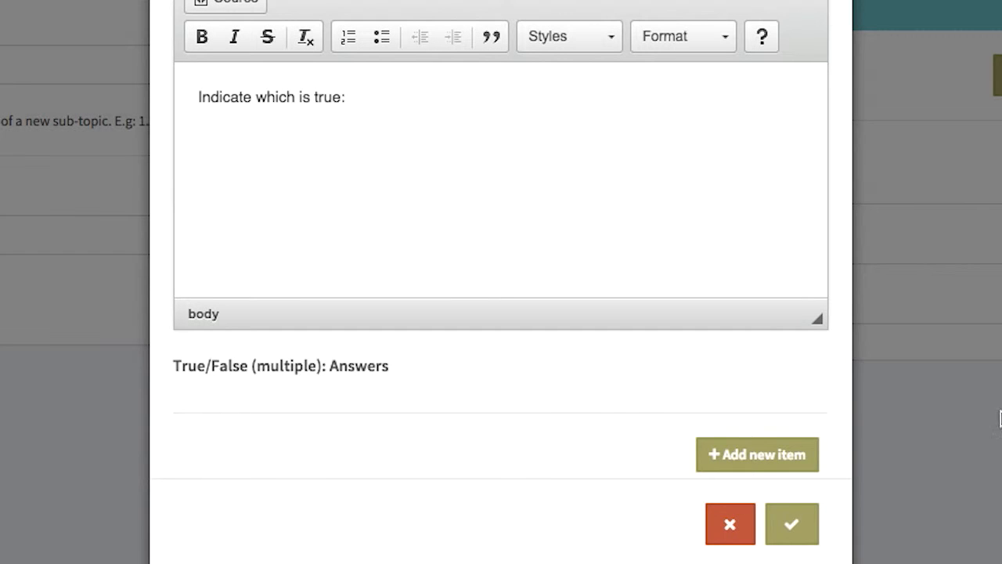
click(780, 460)
click(587, 460)
text(The)
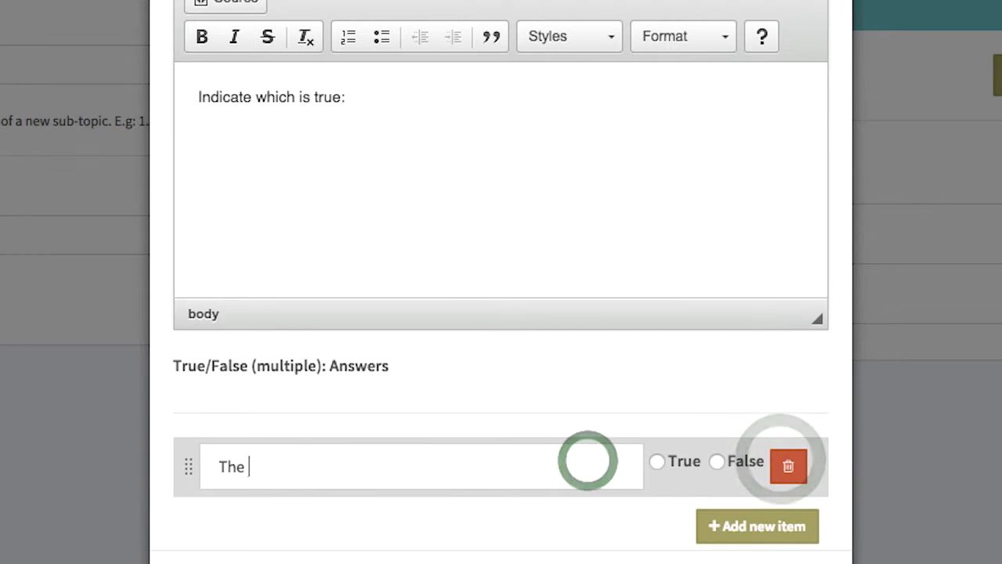
text( sky is blue?)
click(657, 462)
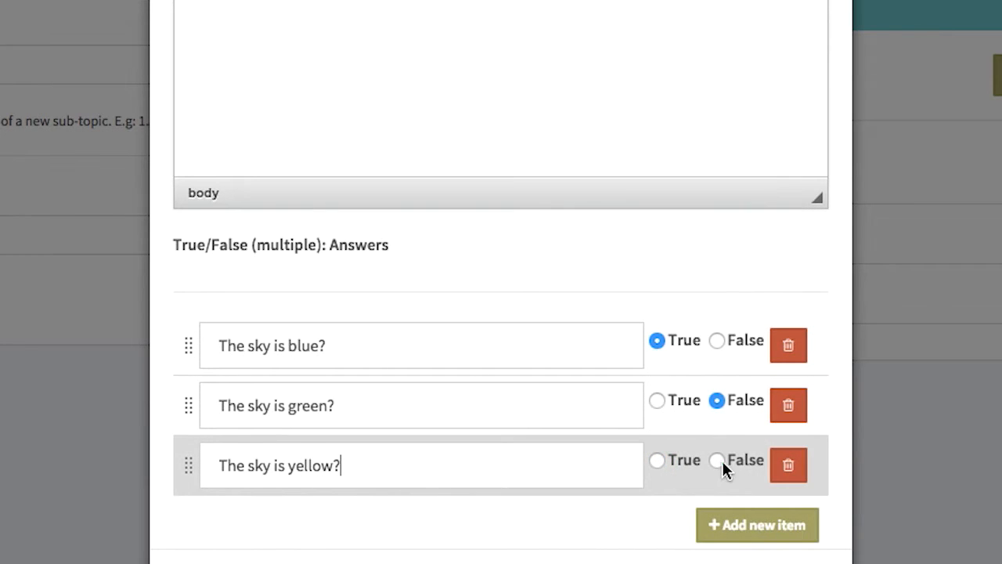
click(718, 461)
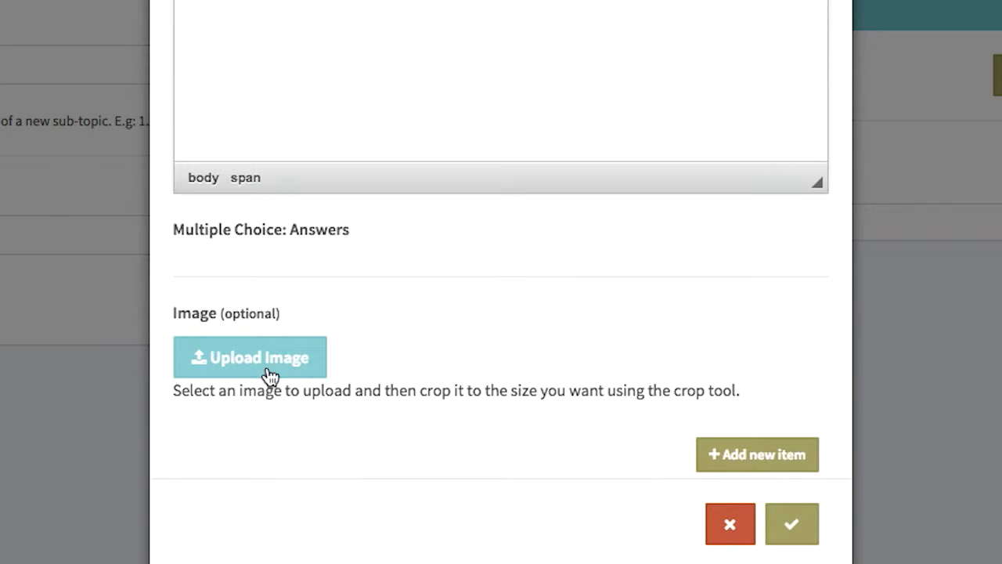
Step: Upload the DNA image, crop it to 444 × 250 px, and add alt text 'An image of DNA'
click(271, 369)
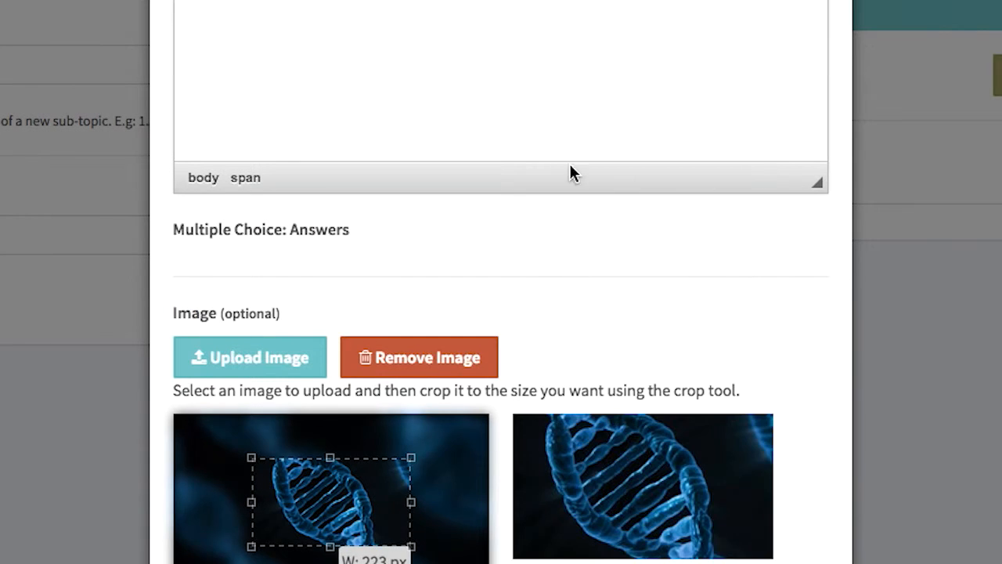
scroll(282, 438, up, 1)
drag(250, 473, 98, 379)
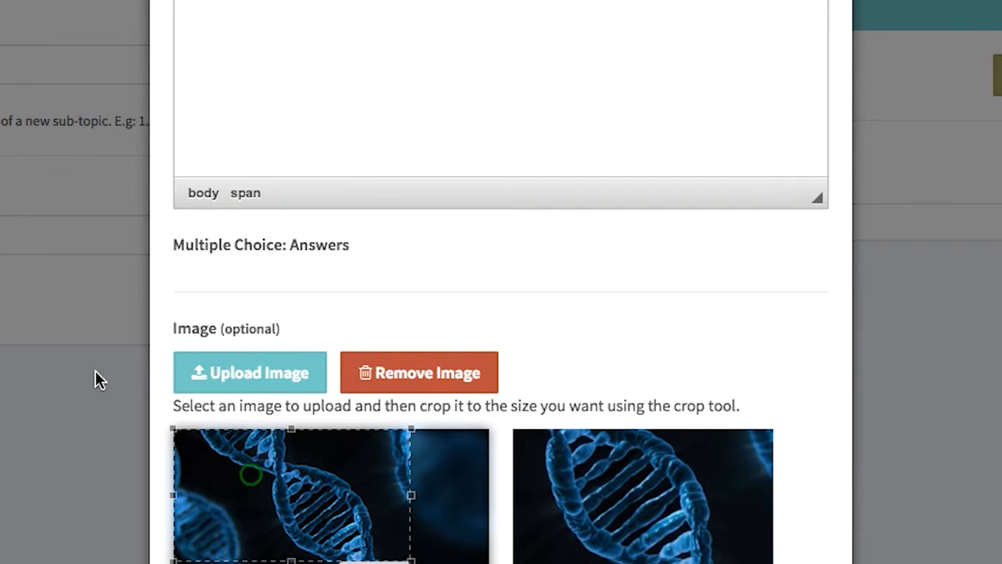
scroll(410, 528, down, 4)
drag(407, 390, 411, 470)
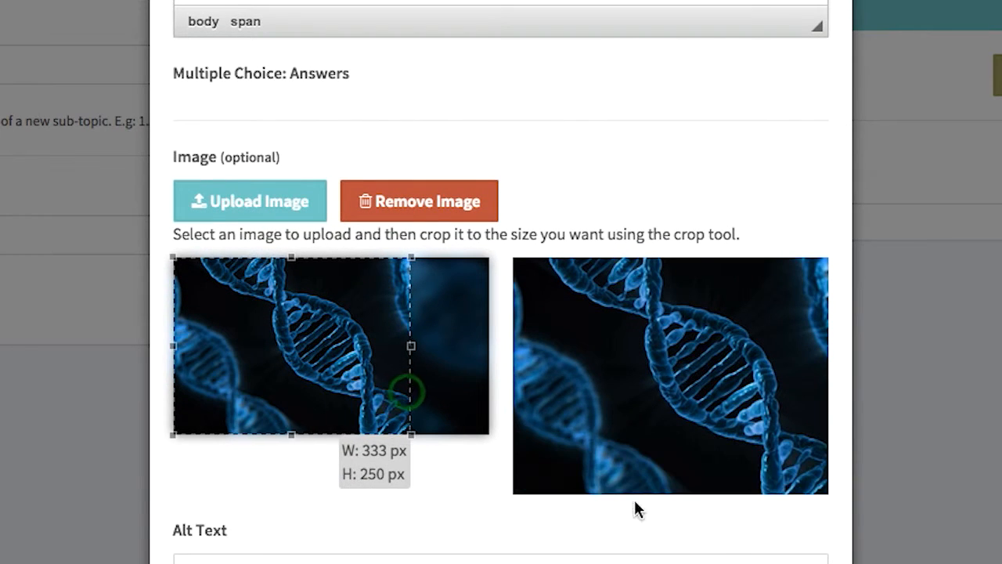
drag(411, 346, 619, 352)
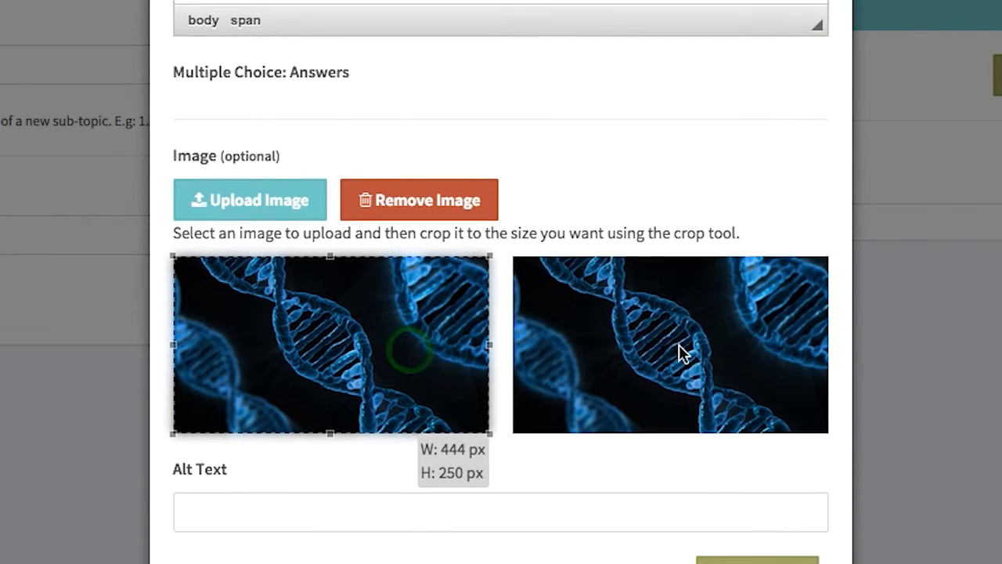
click(360, 523)
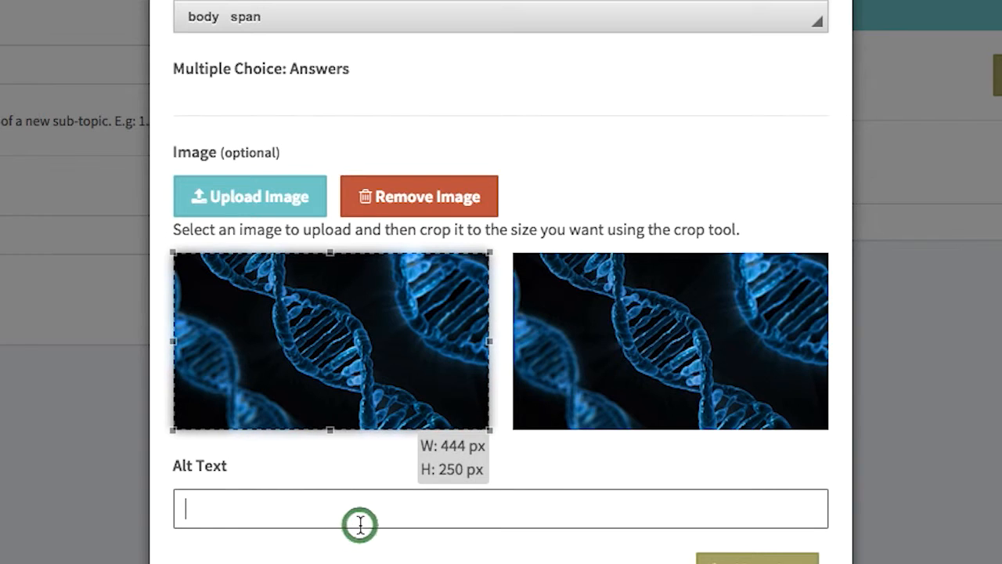
text(An image of DNA)
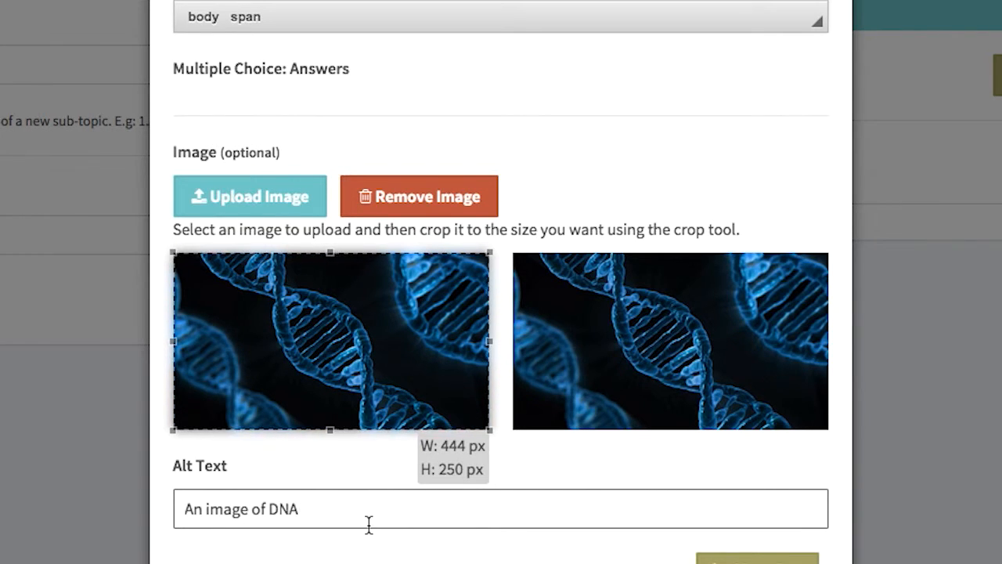
scroll(475, 313, down, 3)
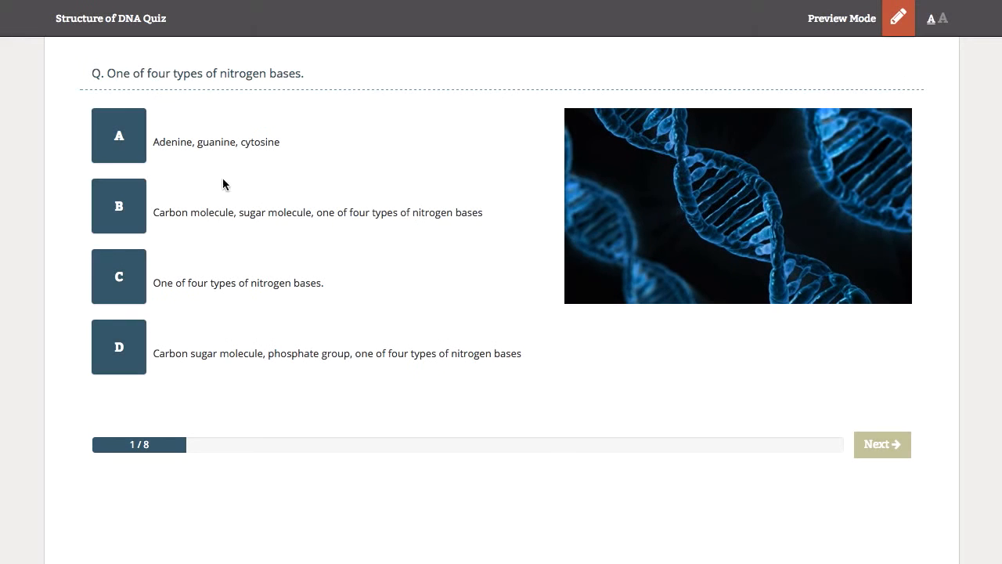
Step: Mark the correct nitrogen-bases answer and try answers B and D in the preview
click(120, 210)
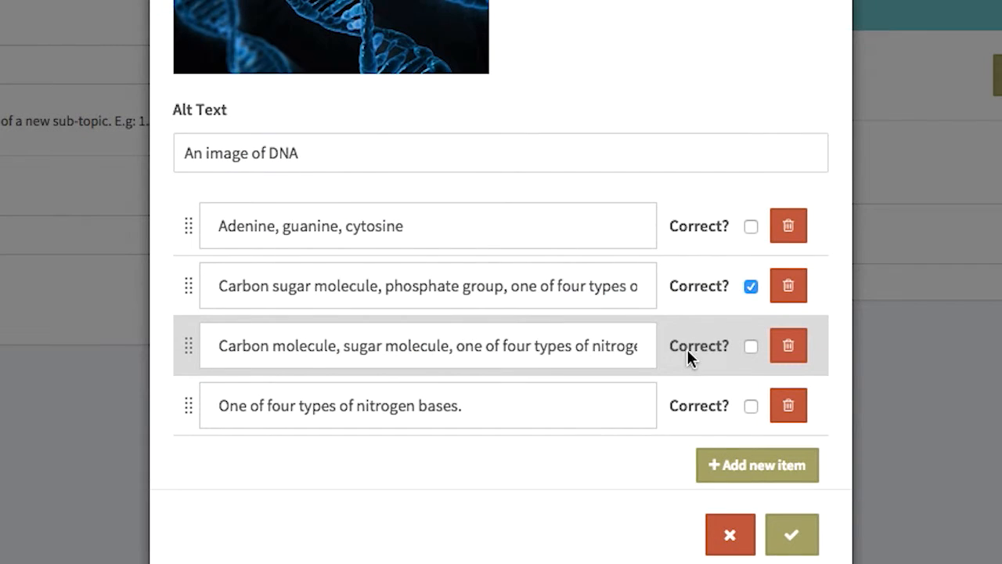
scroll(754, 345, down, 1)
click(751, 345)
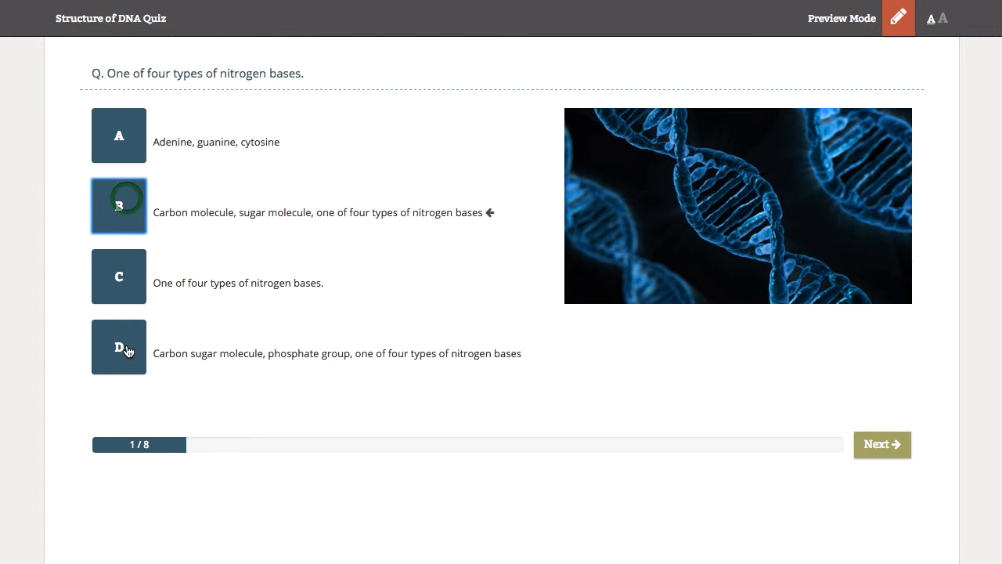
click(130, 354)
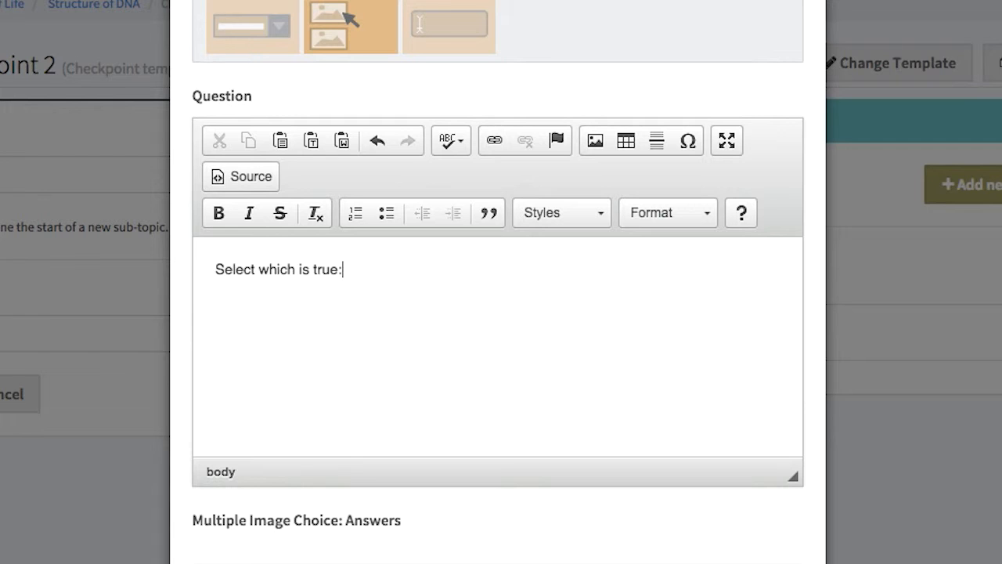
Step: Add an Adenine–Thymine image answer, mark it correct, and choose option B in the preview
scroll(421, 378, down, 2)
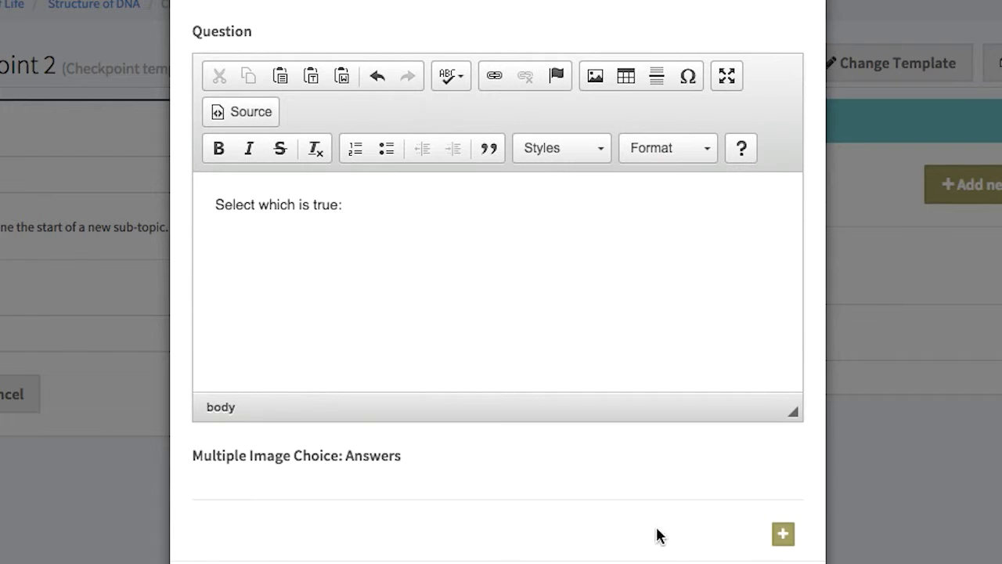
click(789, 538)
scroll(588, 451, down, 6)
click(322, 296)
double_click(329, 2)
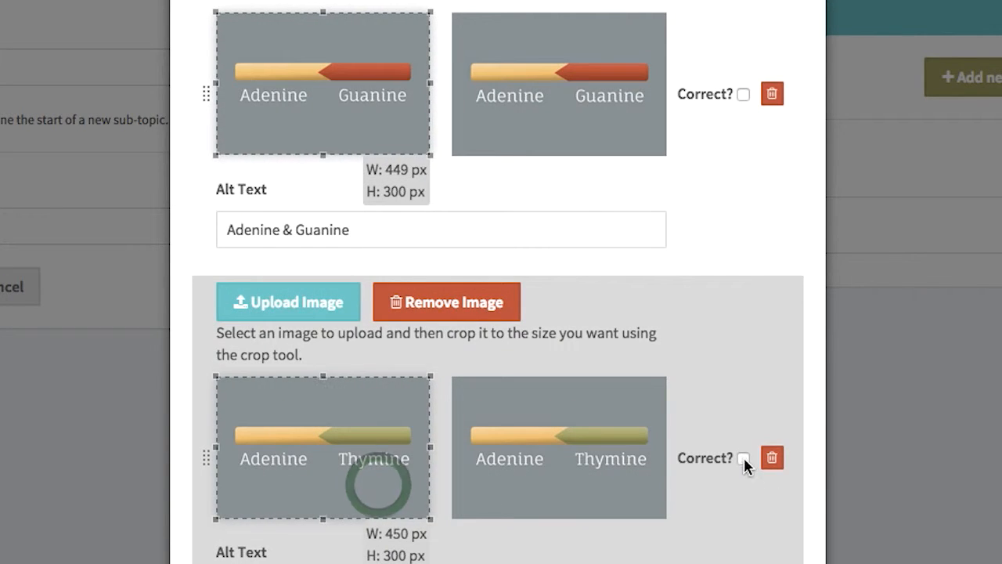
click(743, 457)
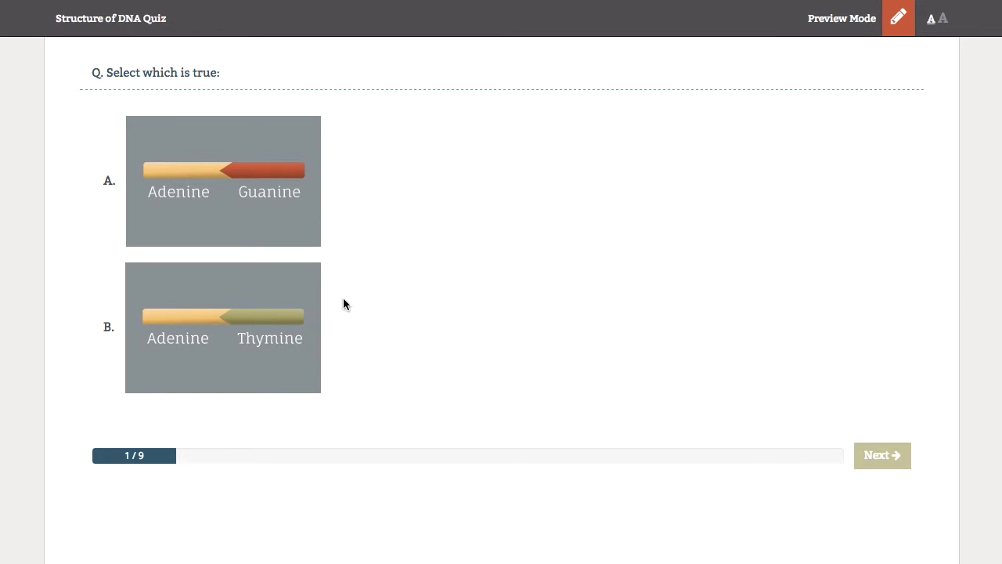
click(221, 320)
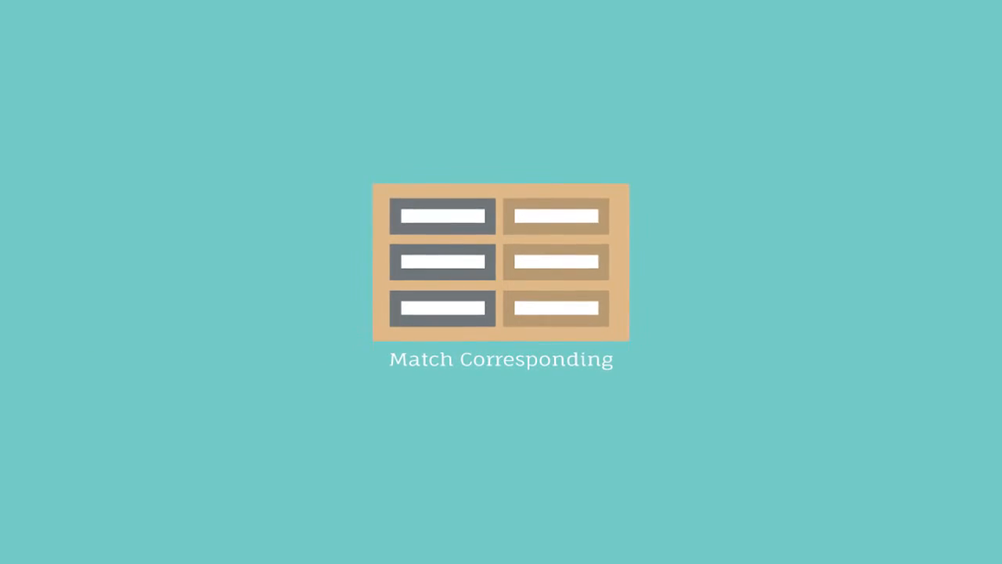
Step: Finish the people–profession pairs, then match Physicist and Entrepreneur in the preview dropdowns
text(a)
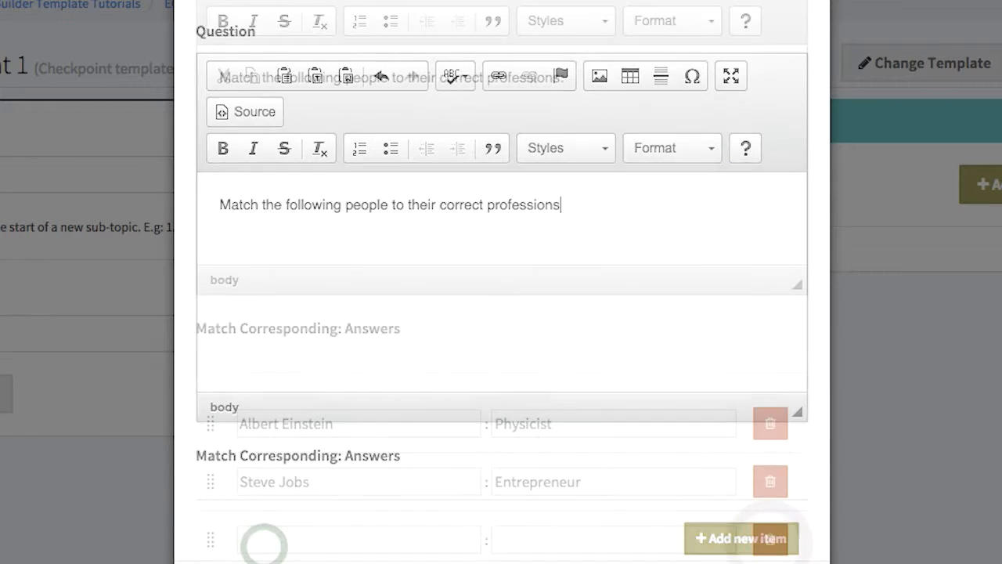
text(.K.Rowling)
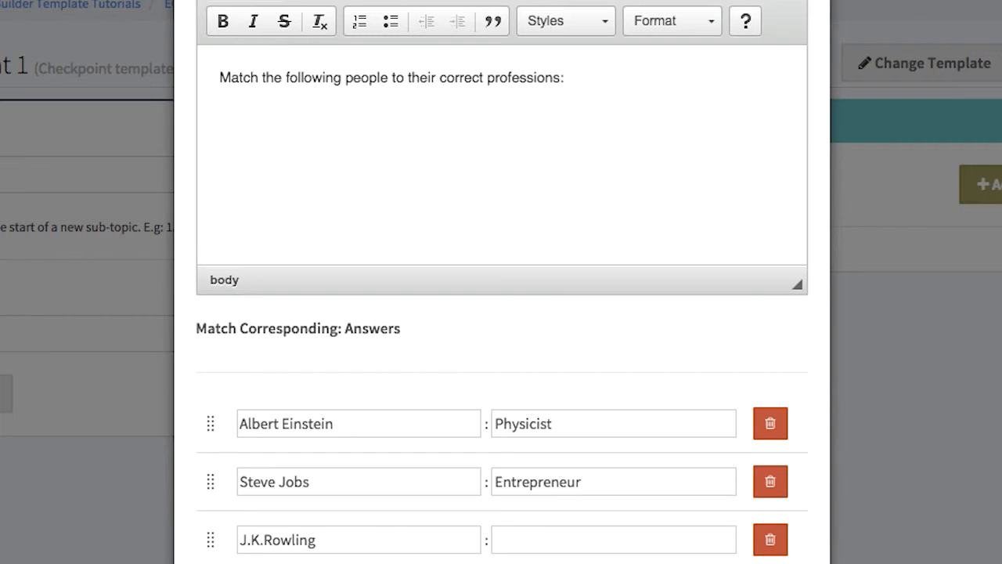
scroll(503, 281, down, 2)
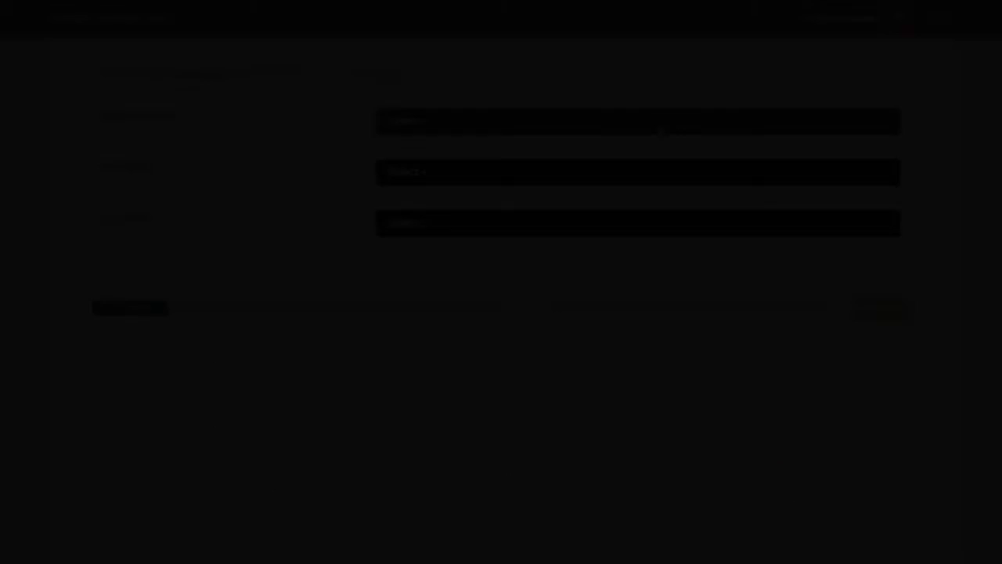
click(657, 124)
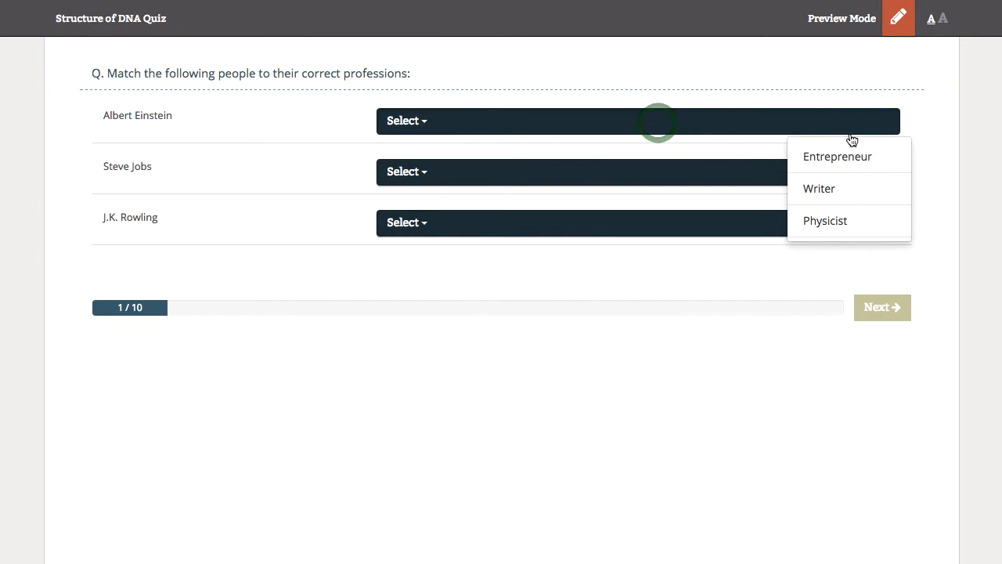
click(851, 222)
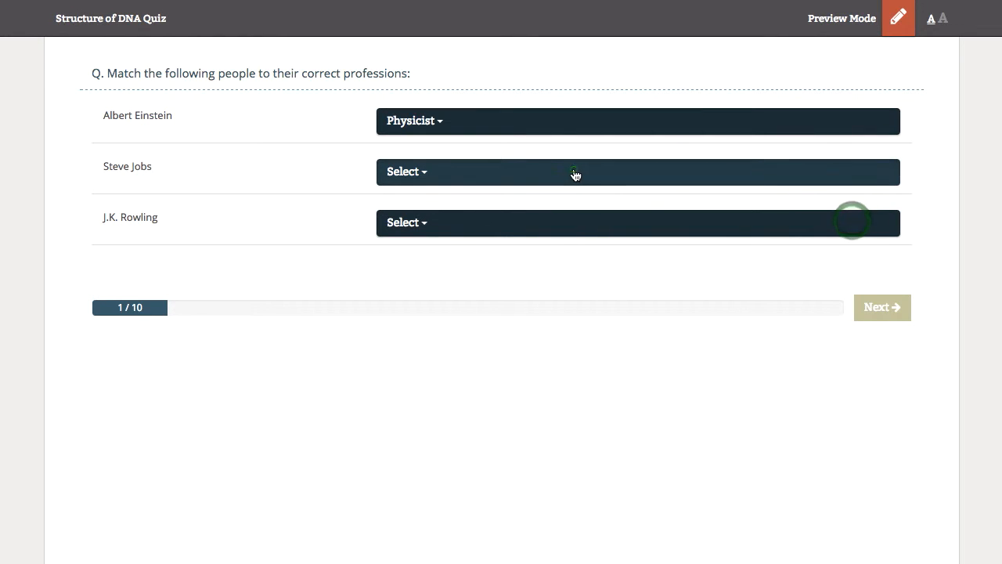
click(574, 172)
click(841, 208)
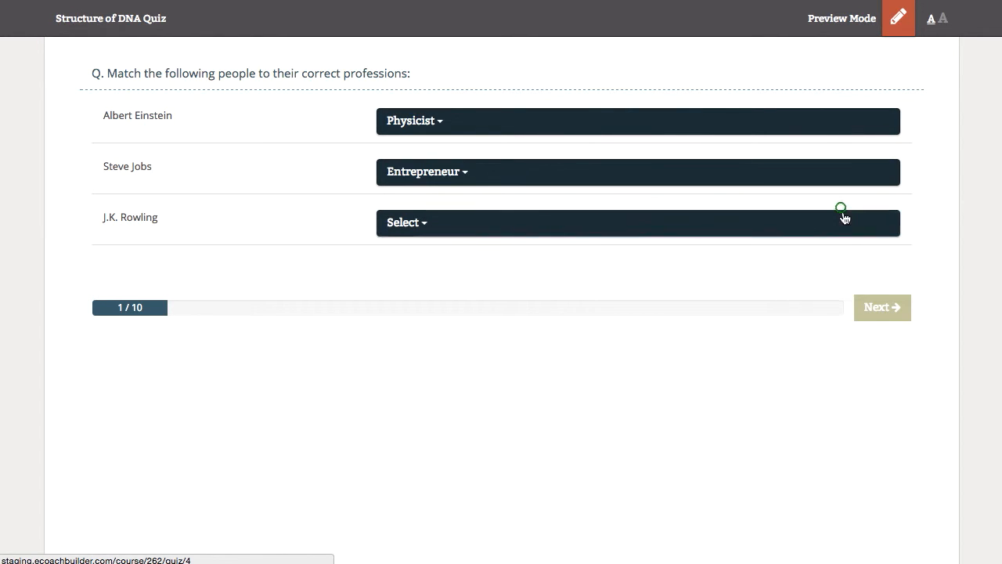
click(794, 226)
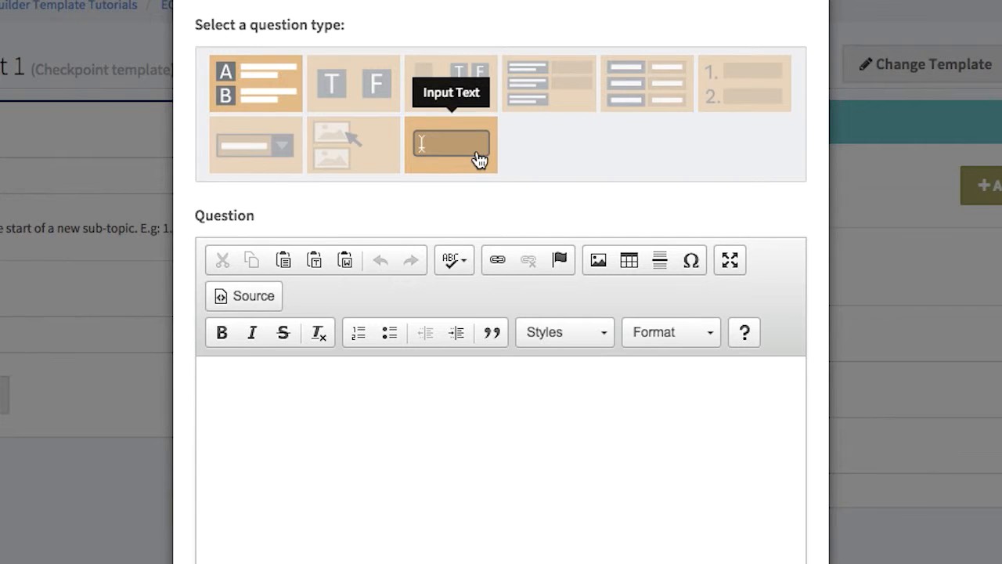
Step: Create an Input Text question '5 + 5 = ?' with answer 10, save, and answer it in preview
click(474, 151)
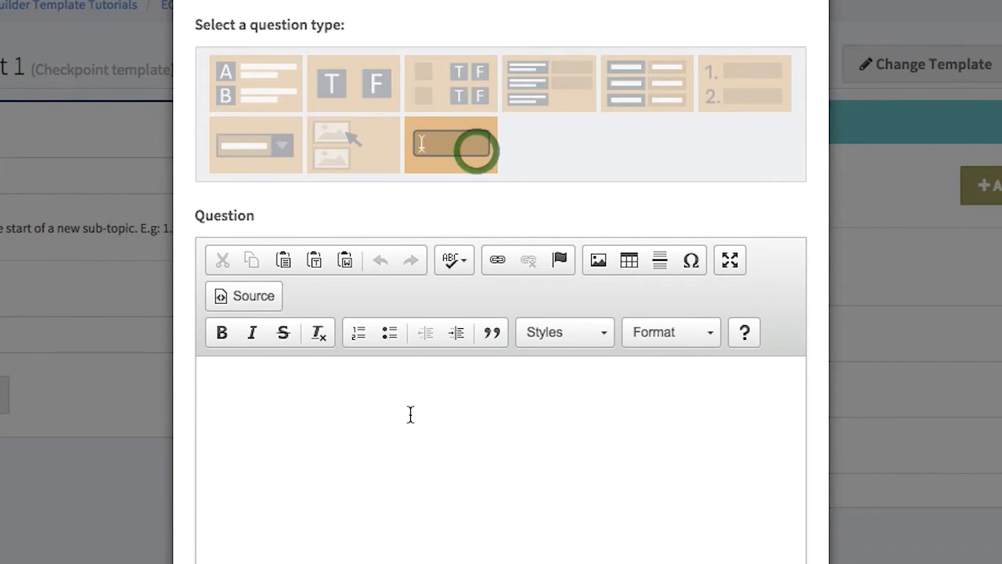
scroll(410, 415, down, 3)
click(374, 226)
text(5 + 5 =?)
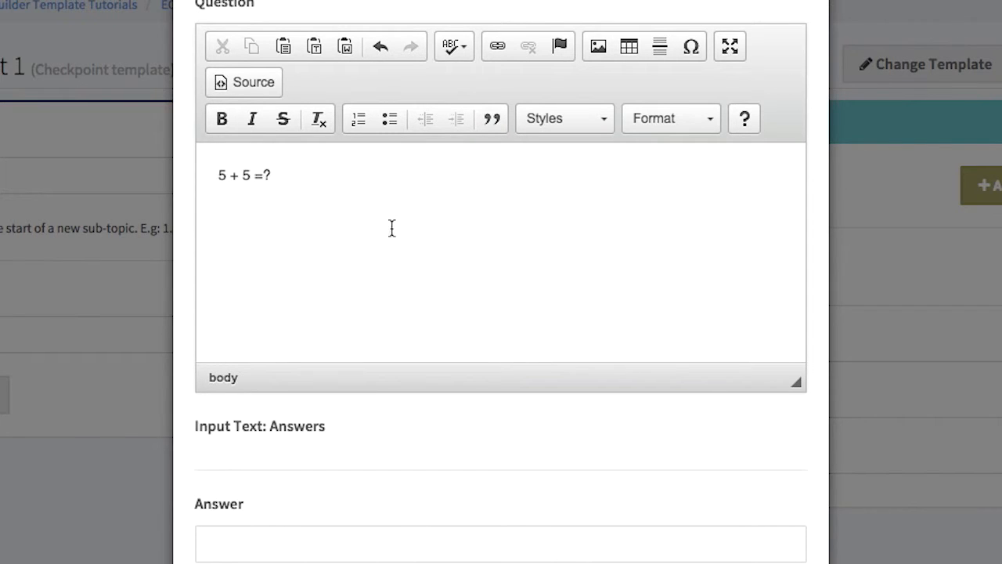
scroll(391, 454, down, 2)
click(384, 446)
text(10)
scroll(600, 447, down, 2)
click(772, 496)
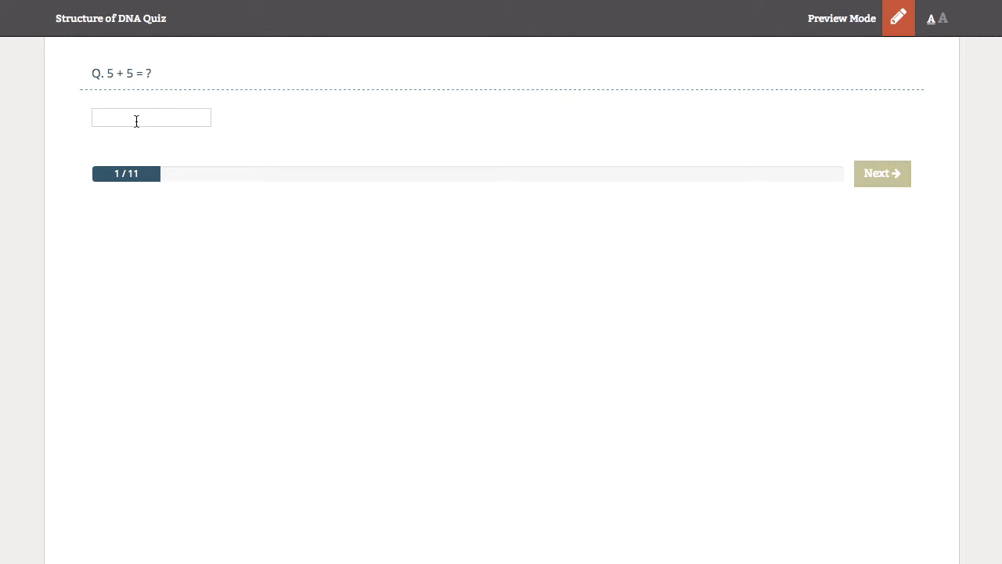
text(1)
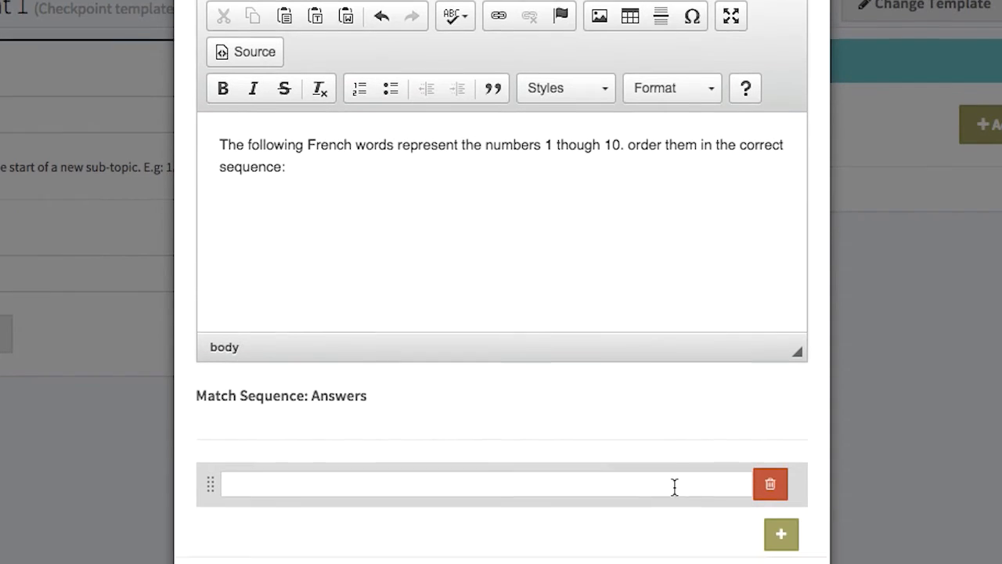
Step: Enter the French numbers as sequence items, from Un and Deux through Dix
click(656, 442)
text(Un)
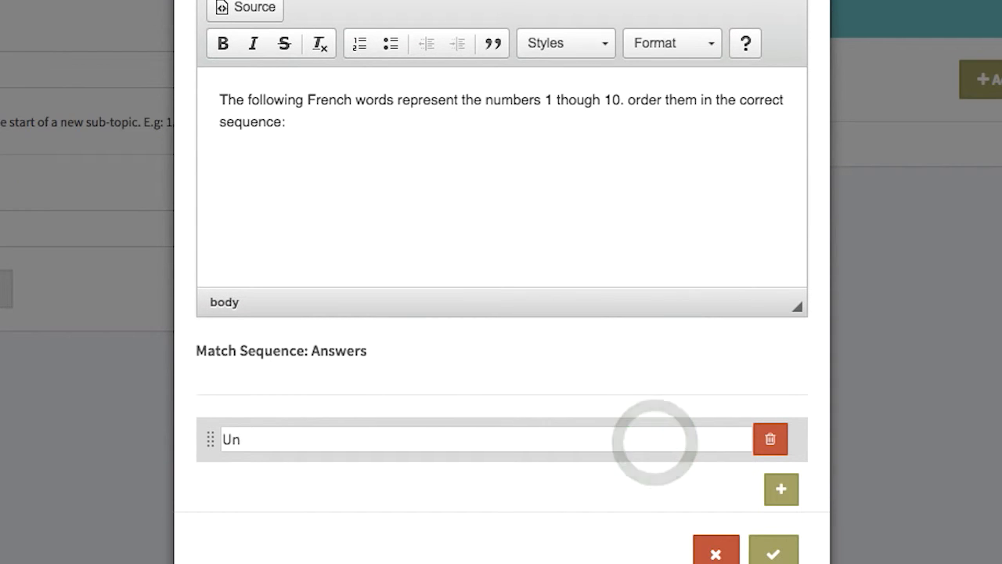
click(783, 490)
click(455, 480)
text(D)
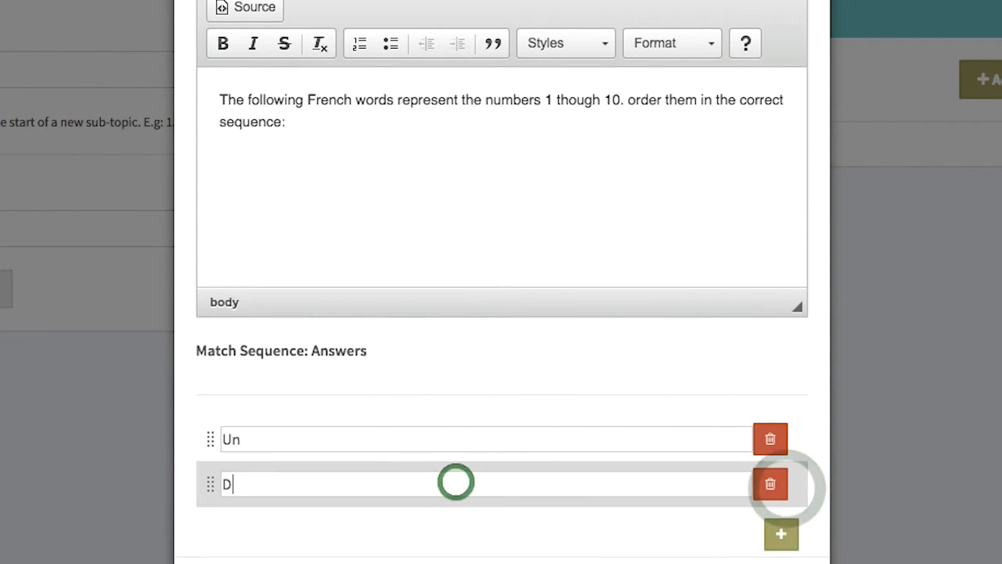
text(eux)
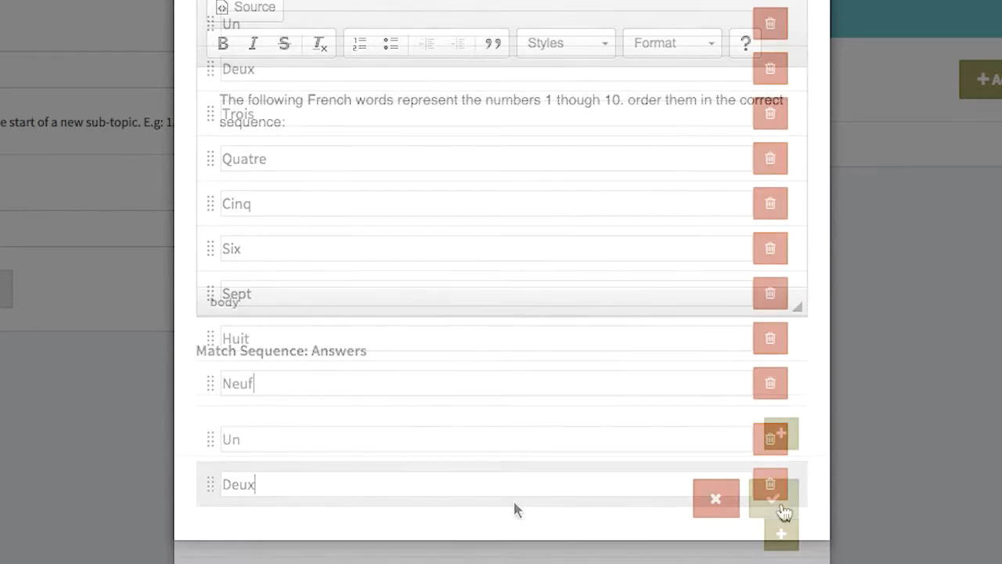
click(779, 447)
click(305, 436)
text(Dix)
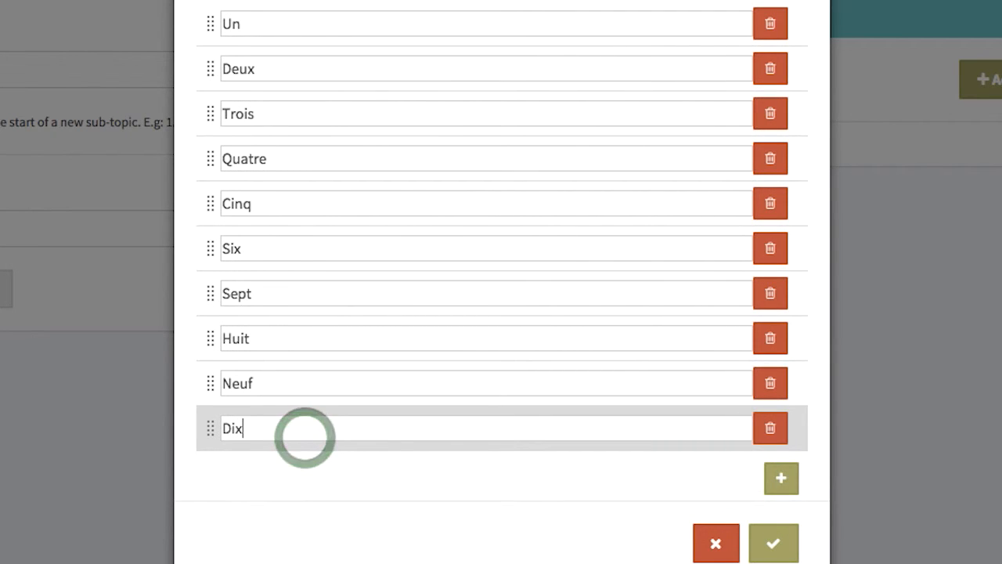
Step: Save the answers, drag Un and Deux into place in preview, and move Quatre
click(760, 542)
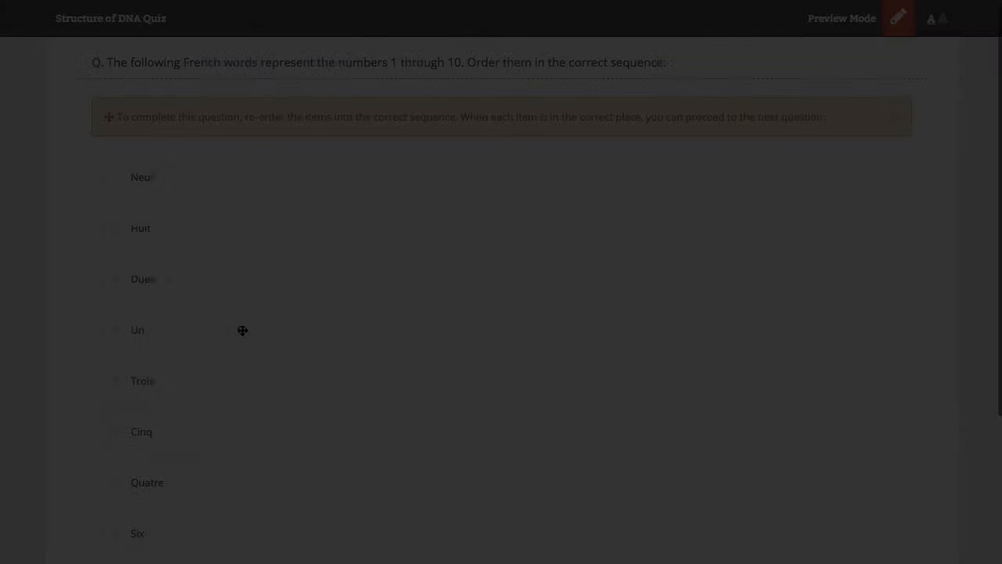
drag(243, 330, 252, 172)
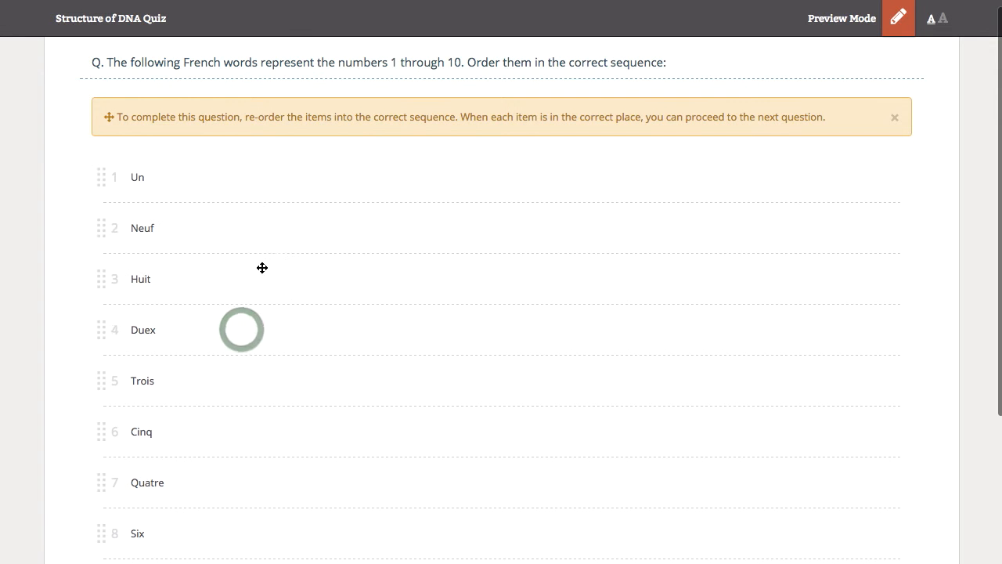
drag(173, 327, 193, 208)
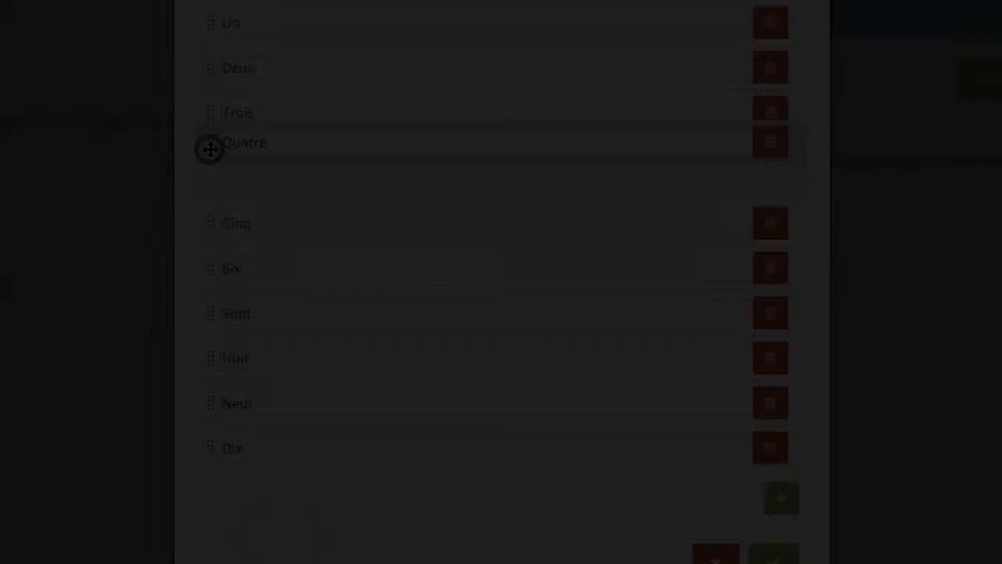
drag(208, 148, 232, 275)
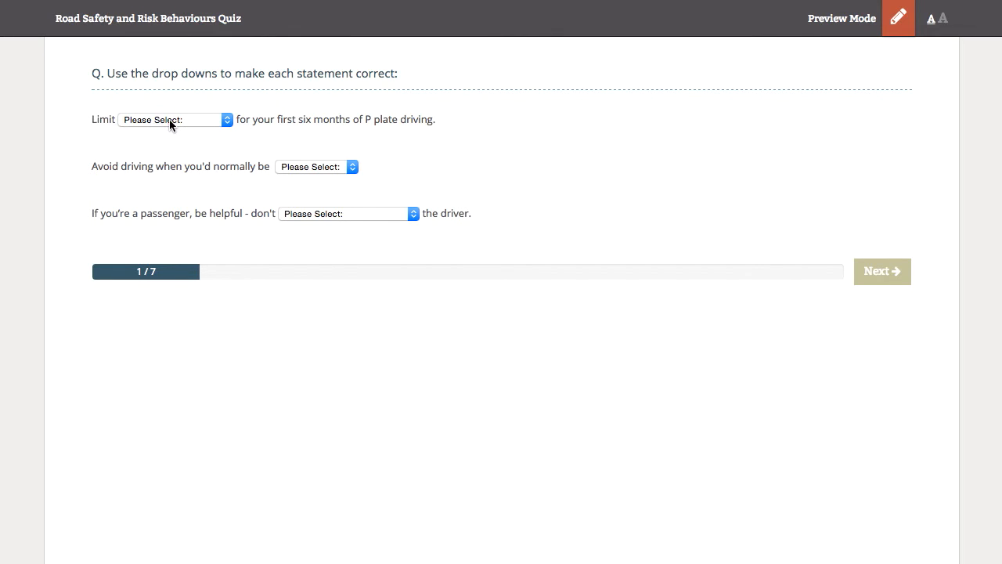
Step: Choose passengers and asleep in the preview drop-downs, then start a new Drop Down question
click(171, 122)
click(201, 147)
click(310, 168)
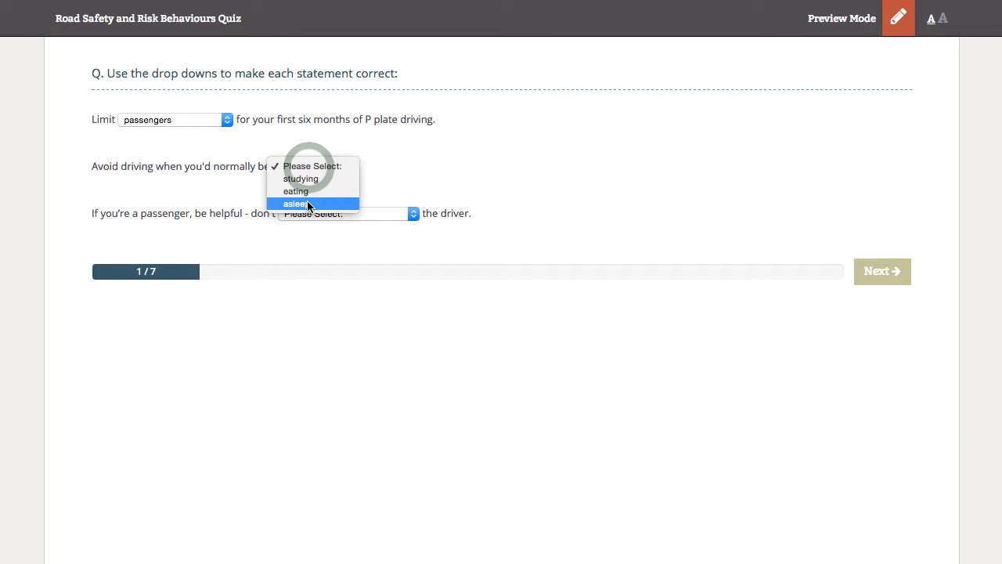
click(307, 203)
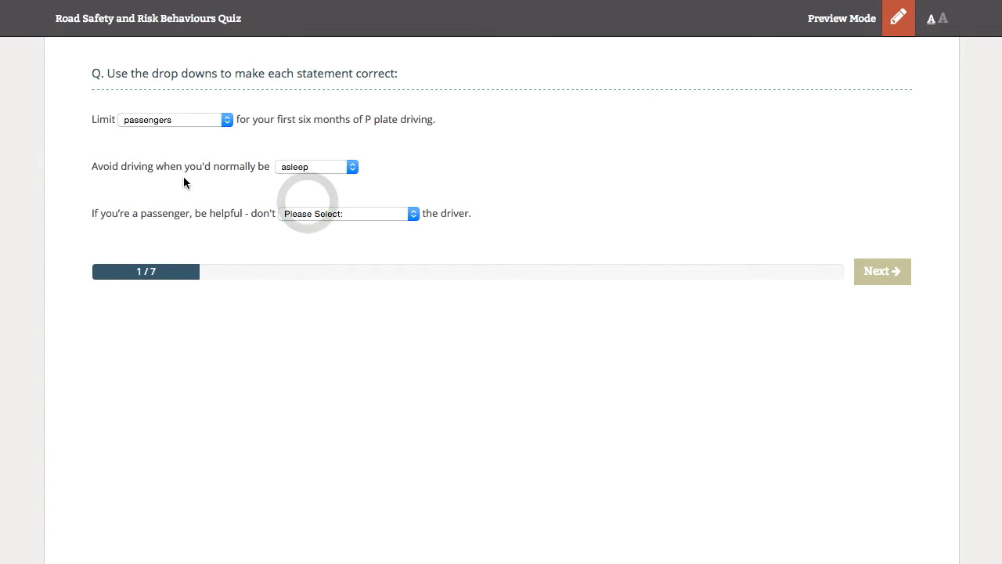
click(356, 211)
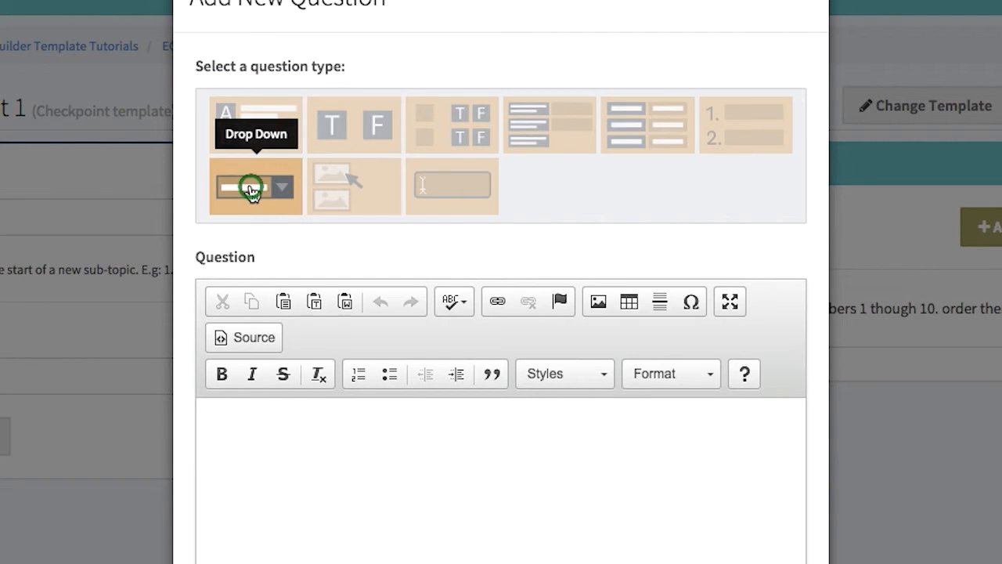
click(250, 185)
Step: Type the question intro and add a first statement text block reading 'Limit'
scroll(476, 512, down, 3)
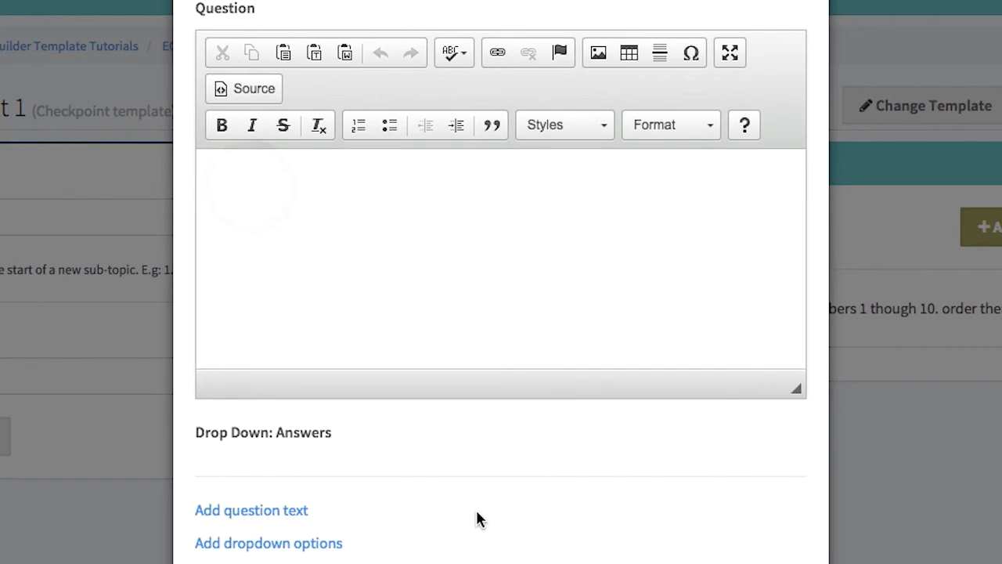
text(There are)
text(rrect.)
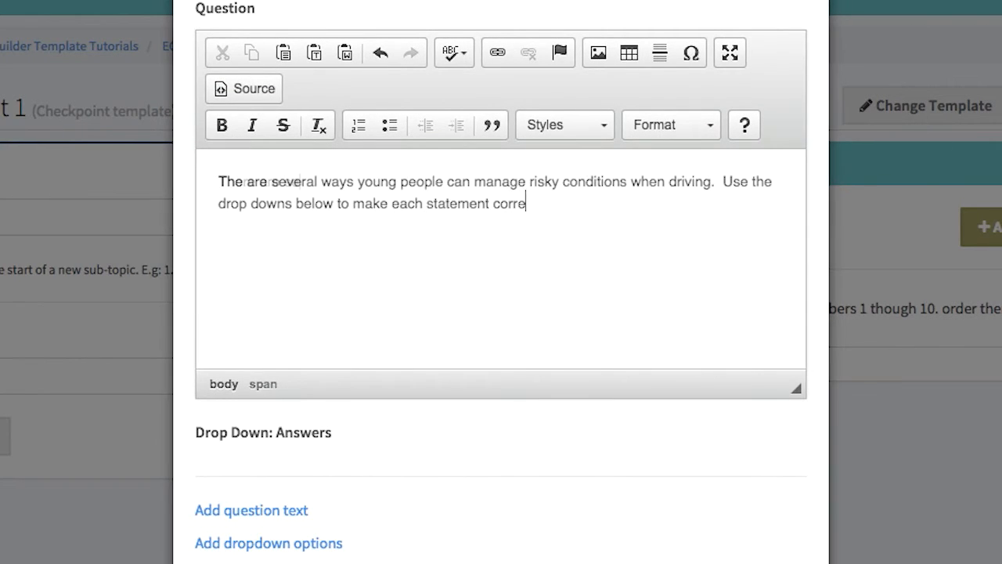
scroll(502, 282, down, 4)
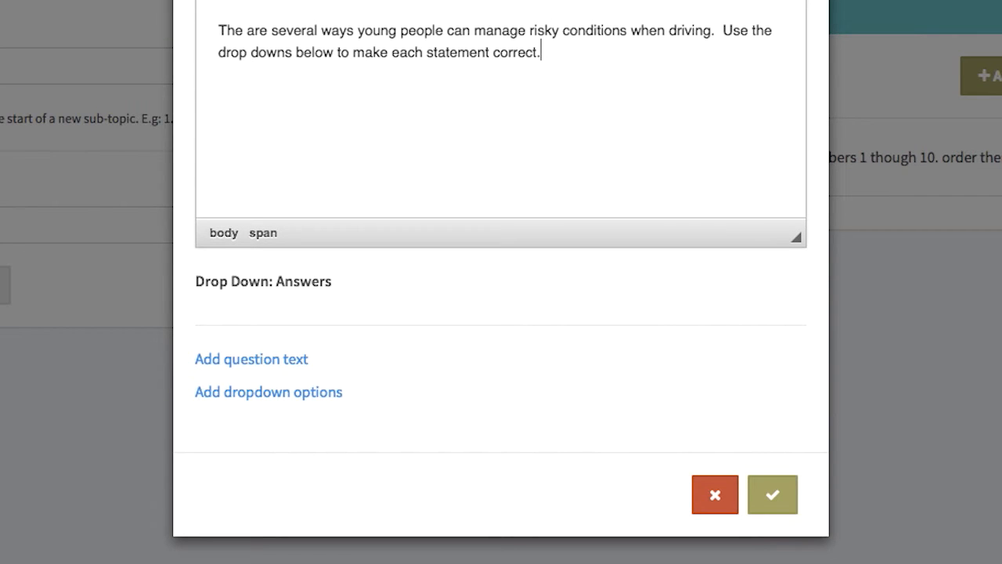
click(267, 361)
click(274, 387)
text(Limit)
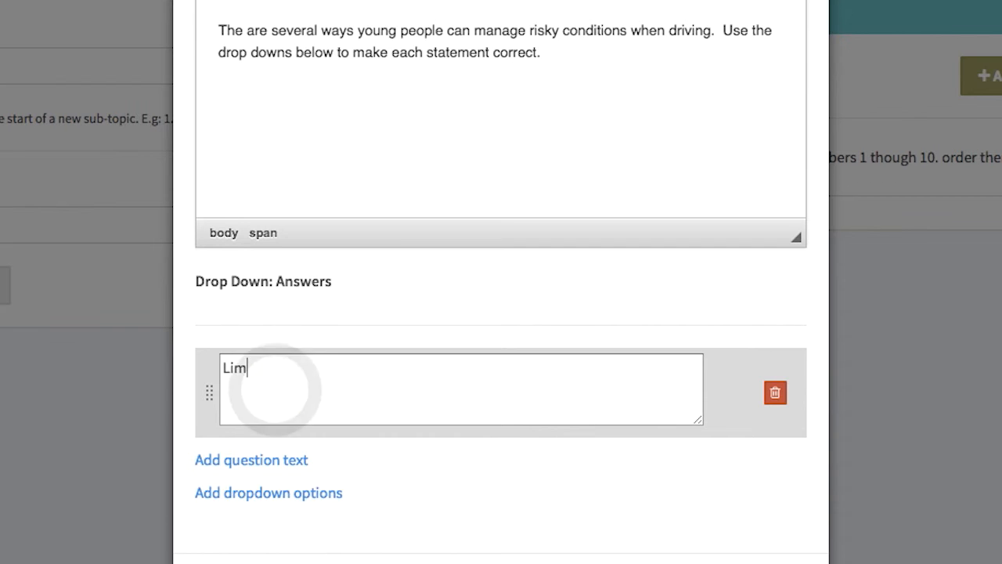
Step: Add drop-down options music, passengers (marked correct) and time behind the wheel
click(260, 491)
scroll(260, 488, down, 3)
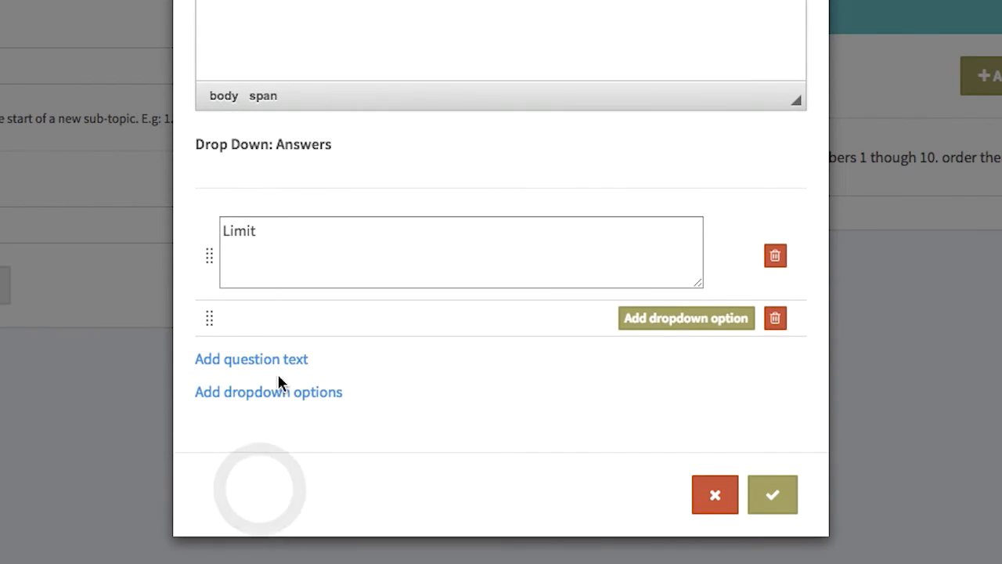
click(689, 321)
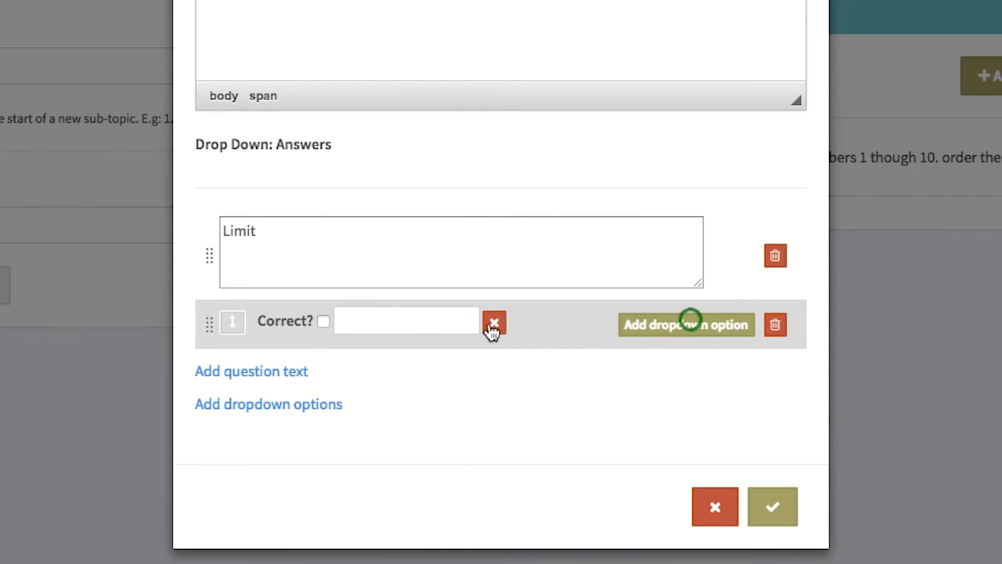
click(387, 319)
text(music)
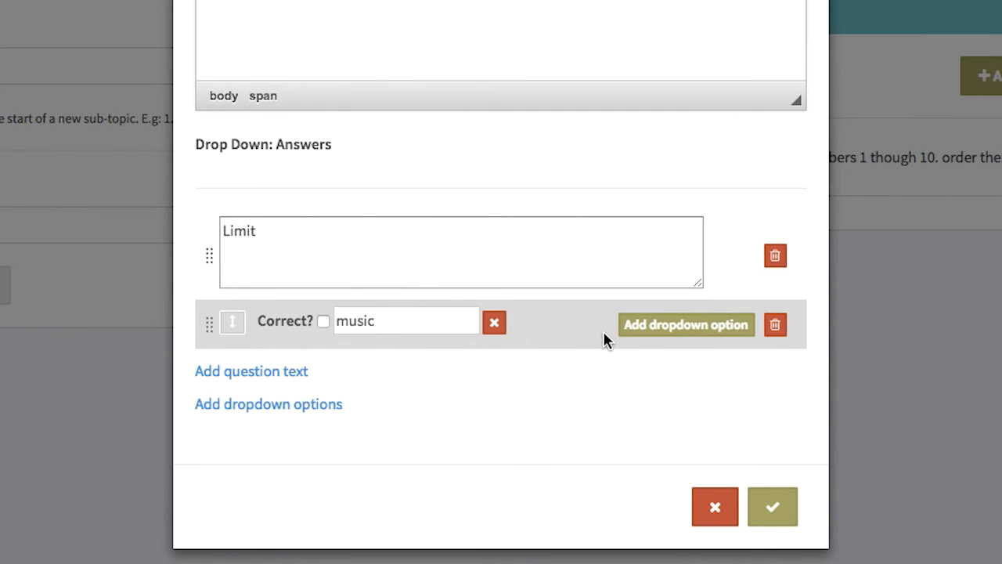
click(686, 324)
click(385, 350)
text(passa)
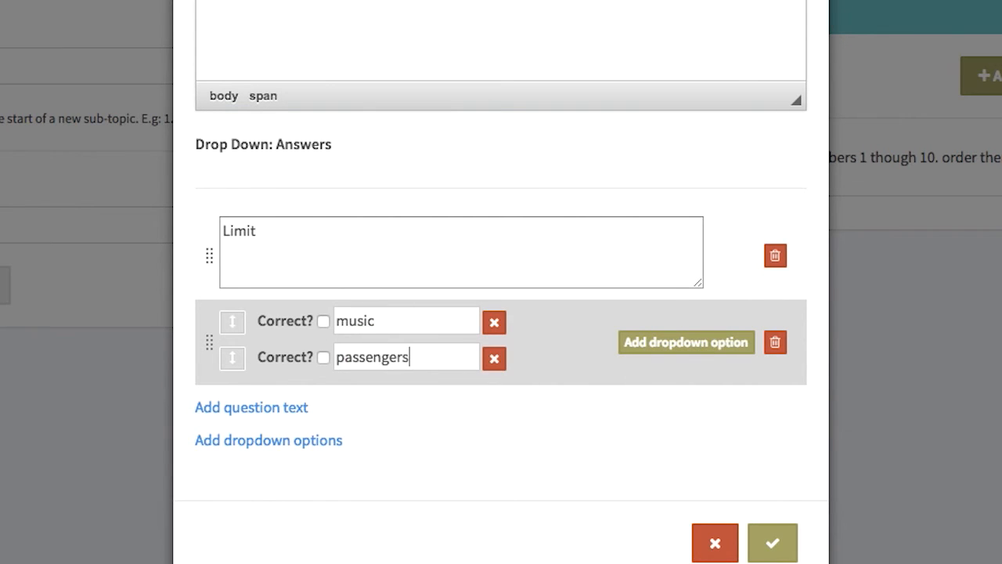
click(324, 358)
click(692, 342)
click(409, 391)
text(time behin)
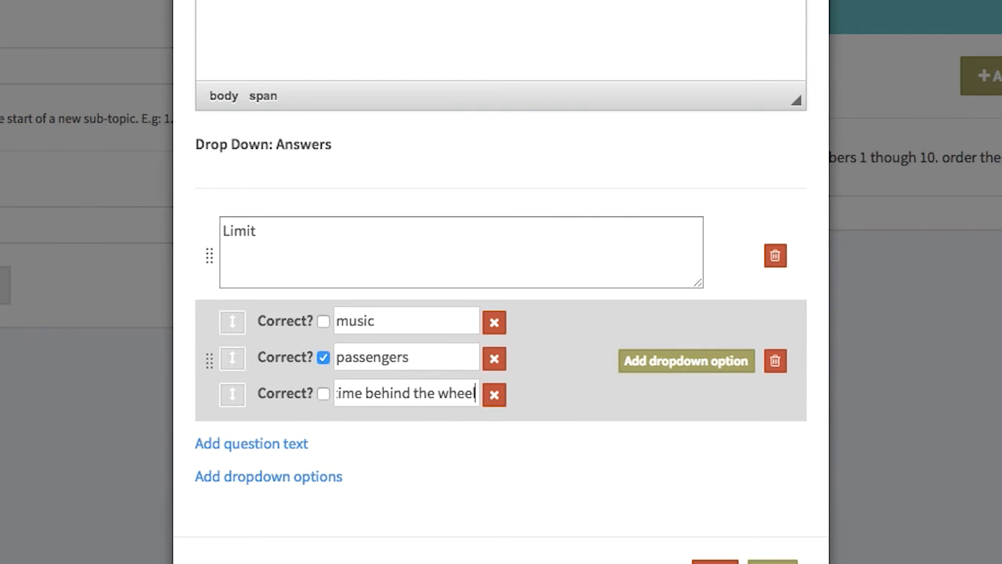
text(d the wheel)
Step: Add another statement text block about the driver
scroll(389, 461, down, 2)
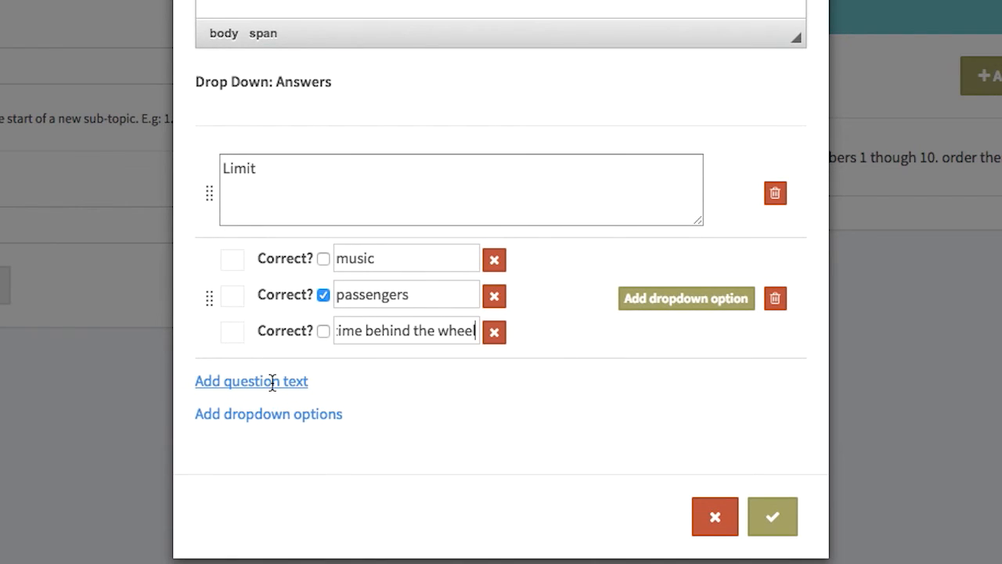
click(273, 382)
click(368, 402)
text(f)
text(driver.)
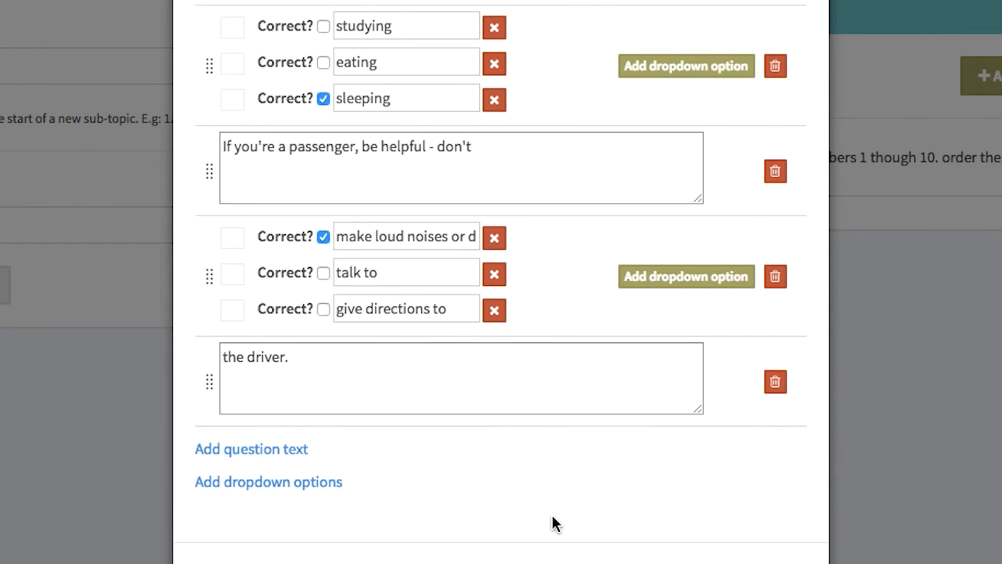
scroll(656, 475, down, 2)
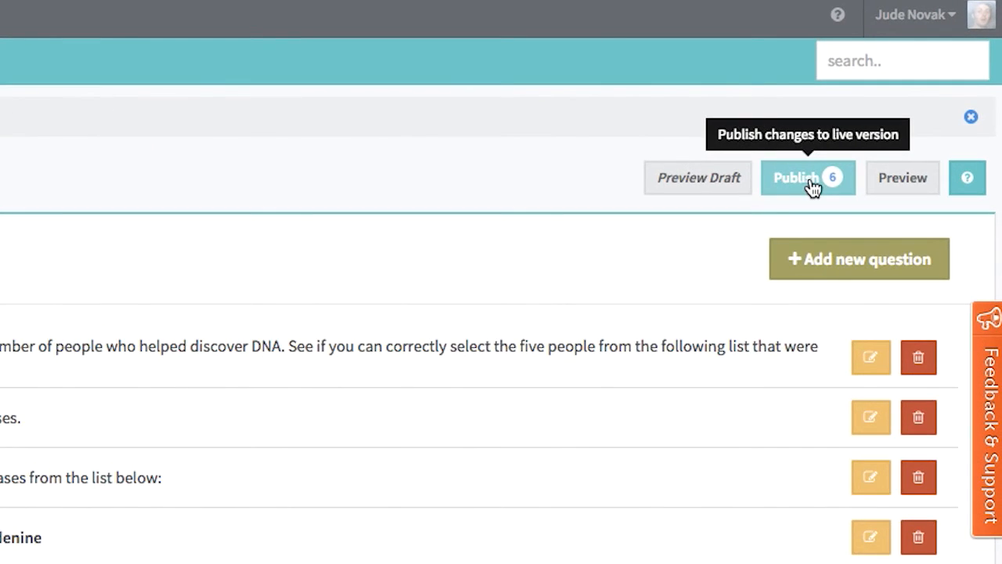
Step: Publish the six pending Structure of DNA Quiz changes and return to the quiz
click(813, 184)
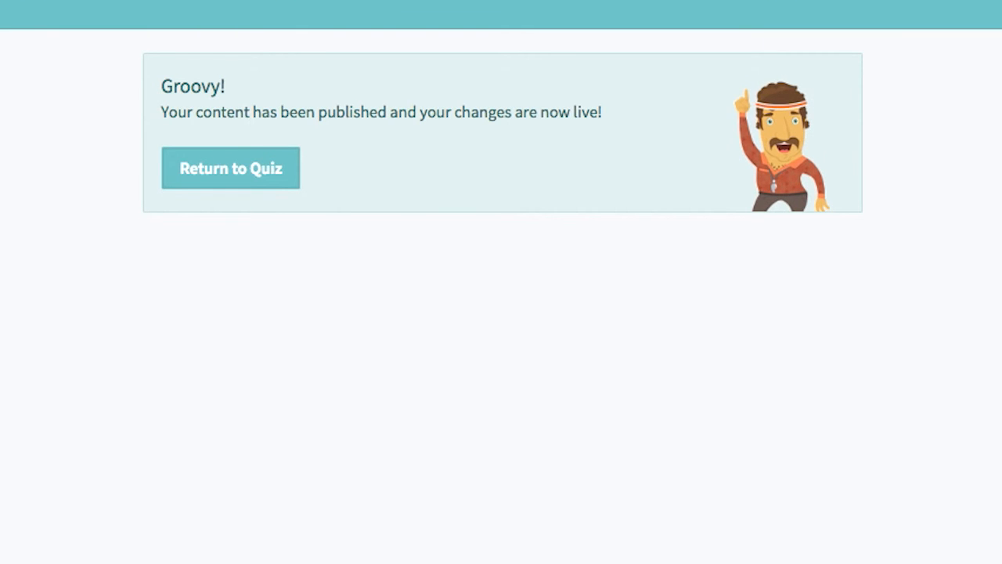
click(251, 169)
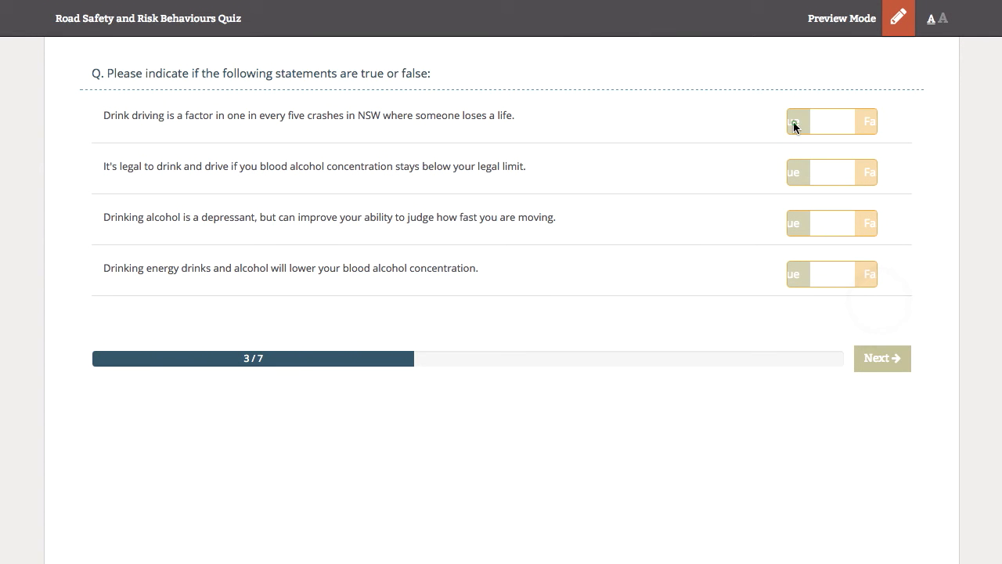
Step: Mark the four drink-driving statements True, True, True, False and go to the next question
click(794, 123)
click(798, 166)
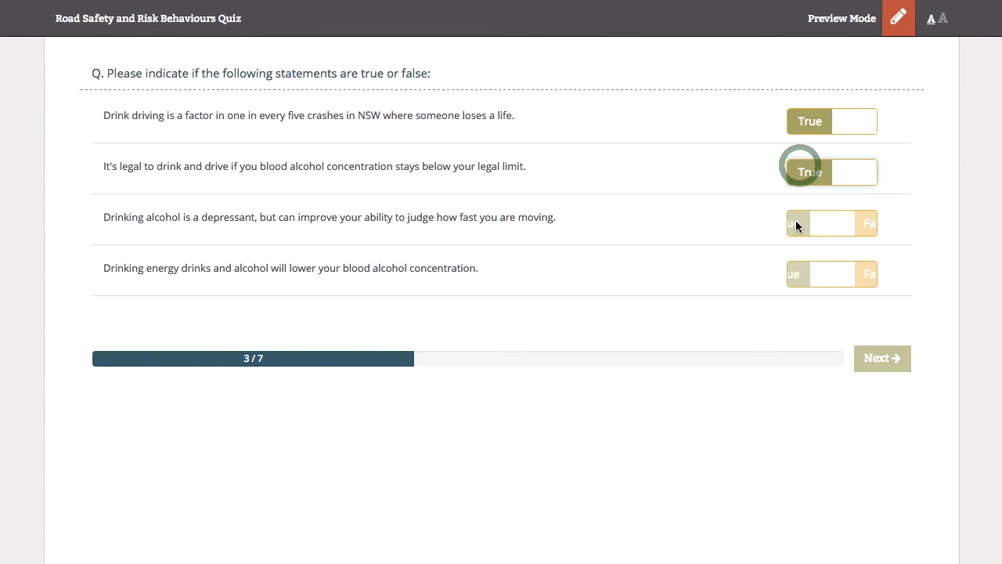
click(795, 221)
click(867, 271)
click(891, 363)
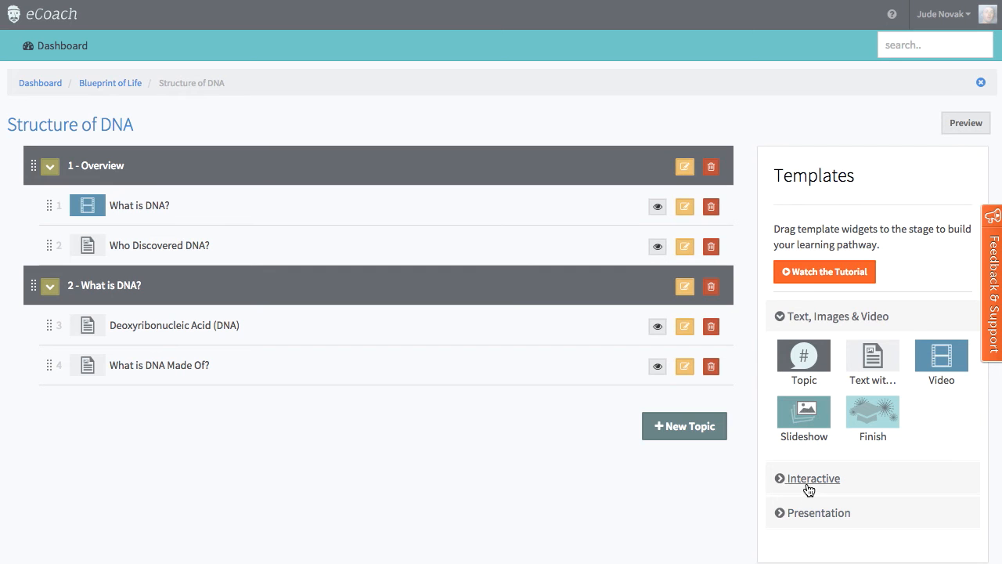
Step: Answer the Checkpoint pairings: Adenine–Thymine, then Guanine for Cytosine
click(808, 479)
scroll(809, 454, down, 4)
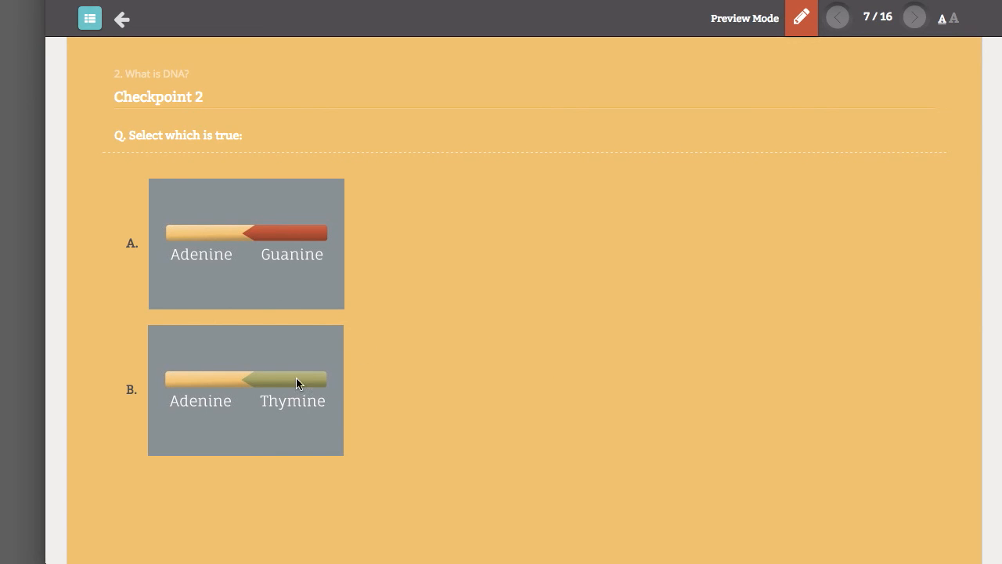
click(296, 381)
click(535, 279)
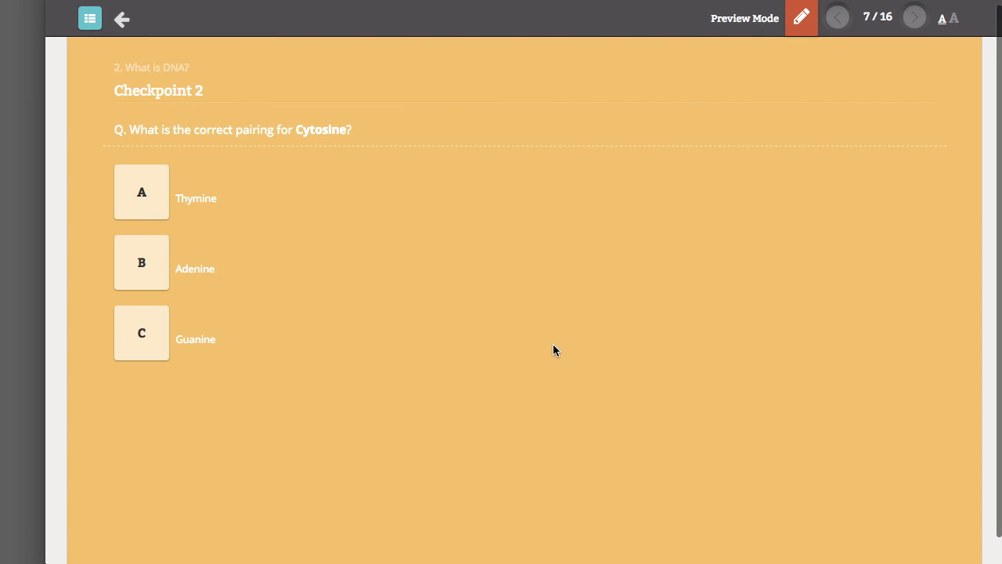
click(144, 341)
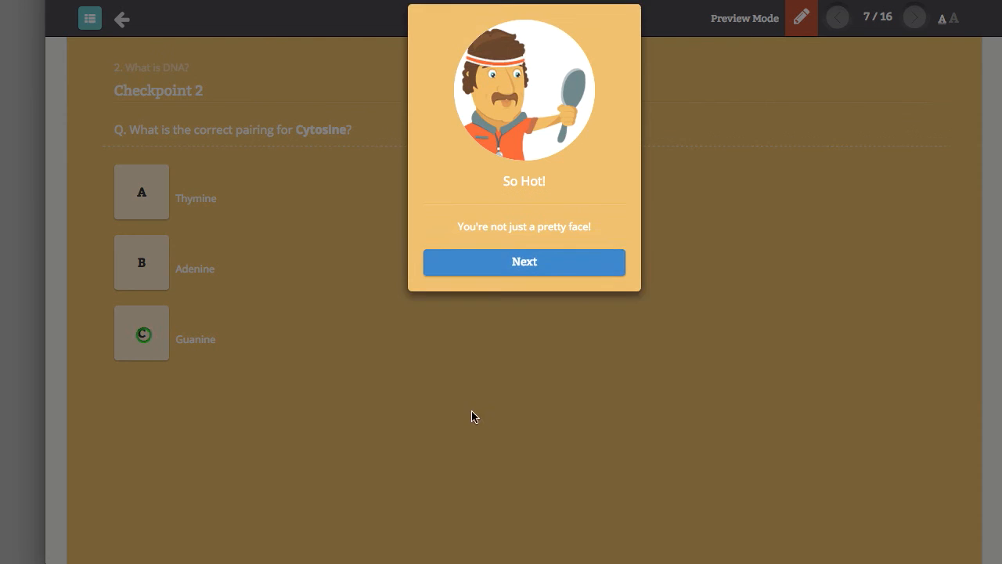
click(566, 286)
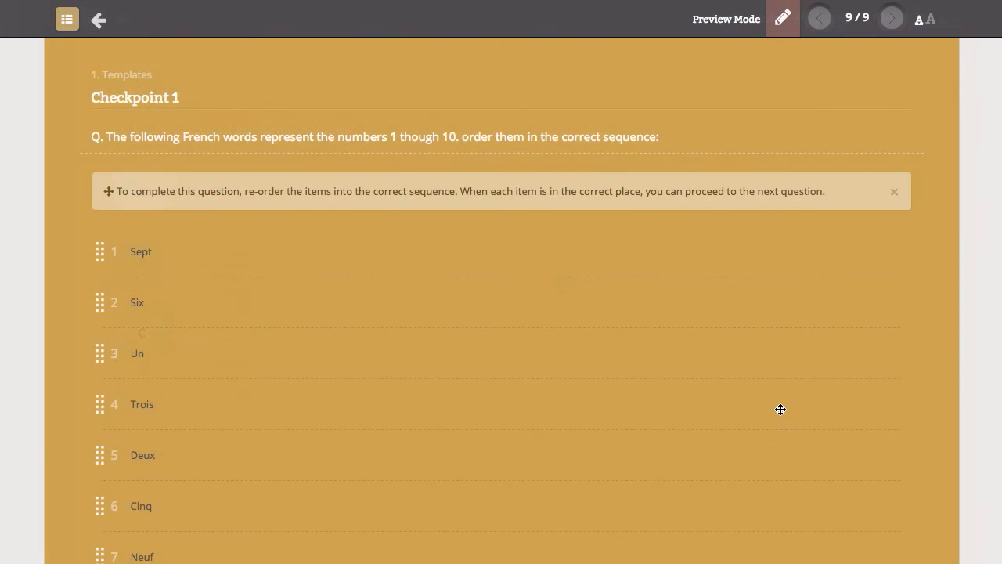
Step: Drag Un to the top of the French number sequence
scroll(781, 410, down, 2)
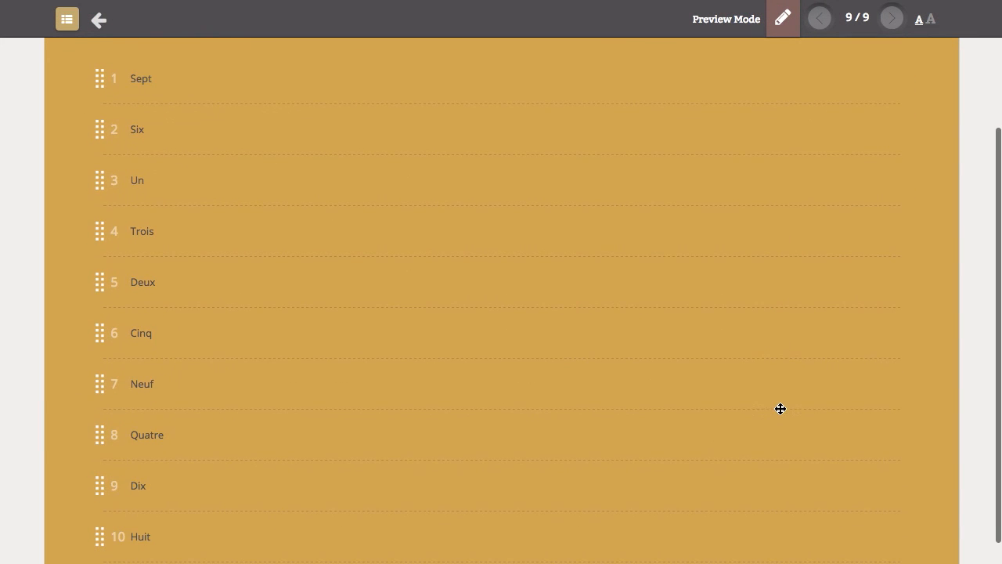
scroll(737, 422, down, 1)
scroll(733, 421, up, 1)
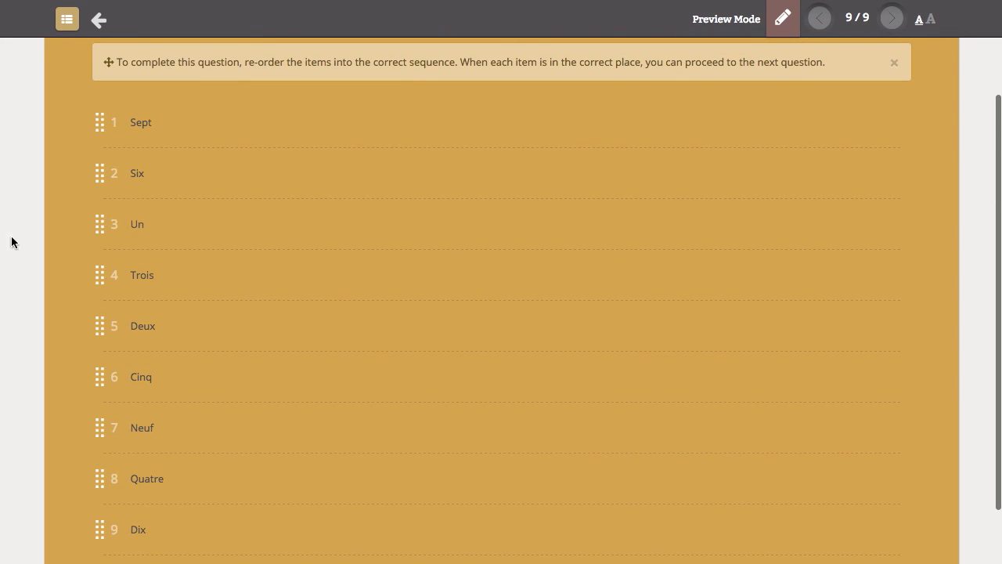
drag(193, 235, 186, 117)
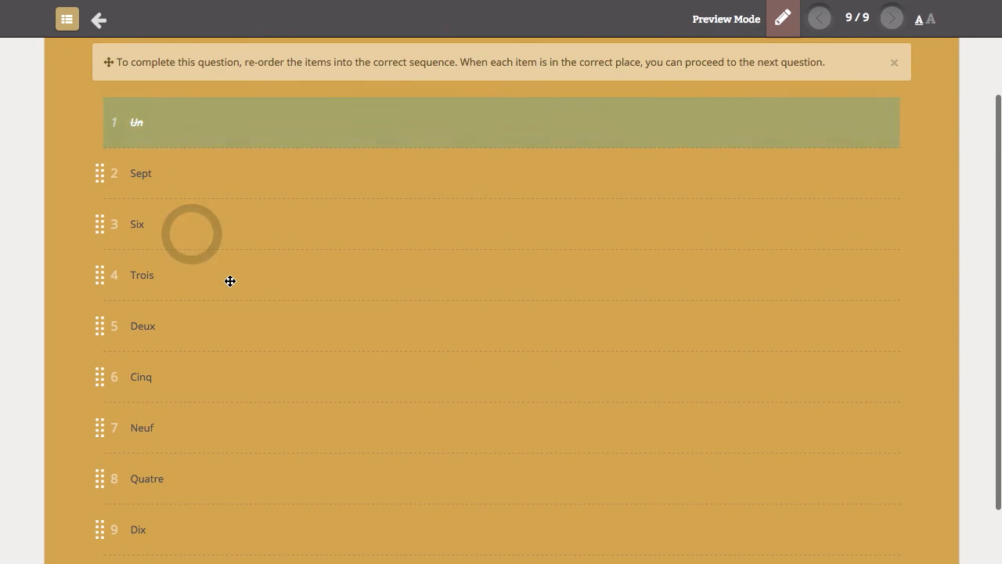